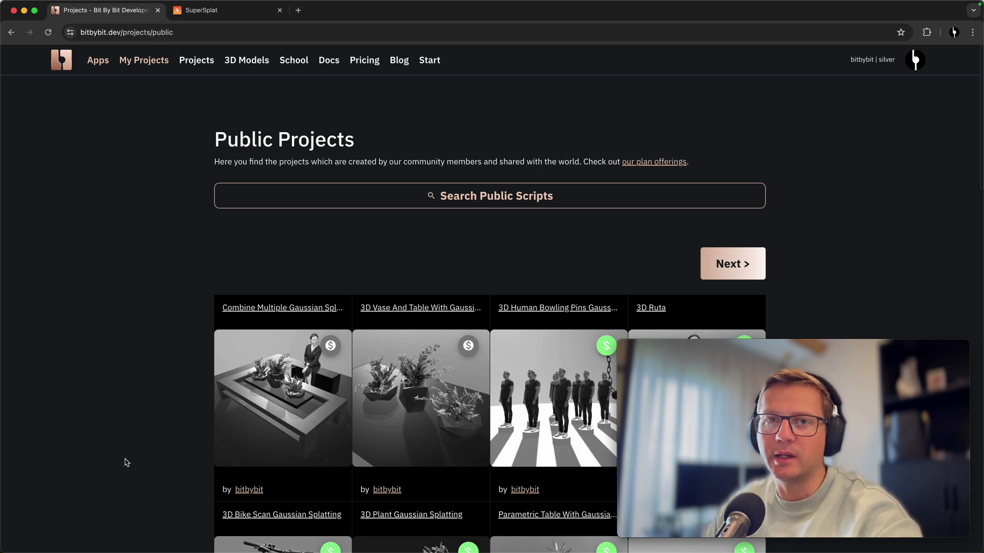
# - Scroll down the public projects and open the 3D Plant Gaussian Splatting project
pyautogui.scroll(-5, 125, 461)
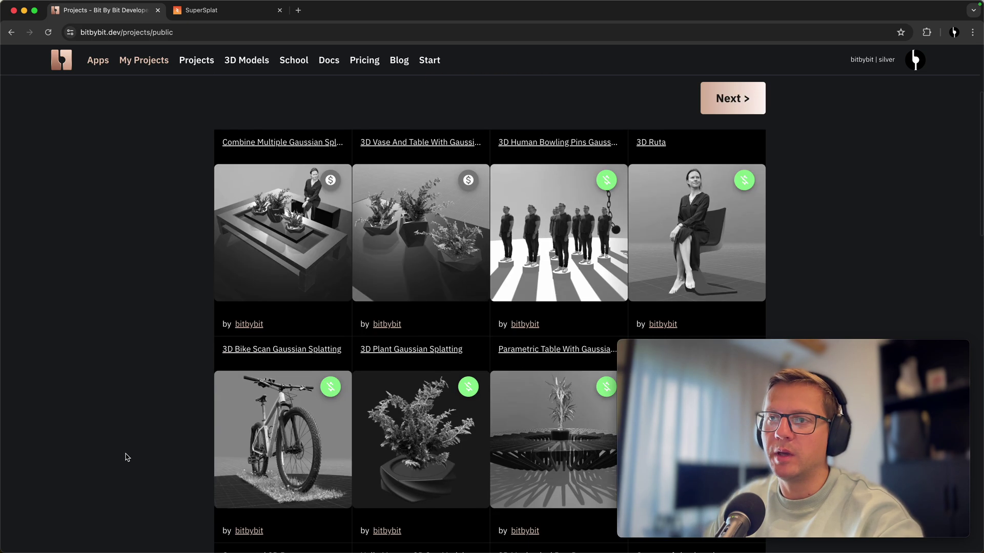
pyautogui.scroll(-5, 110, 433)
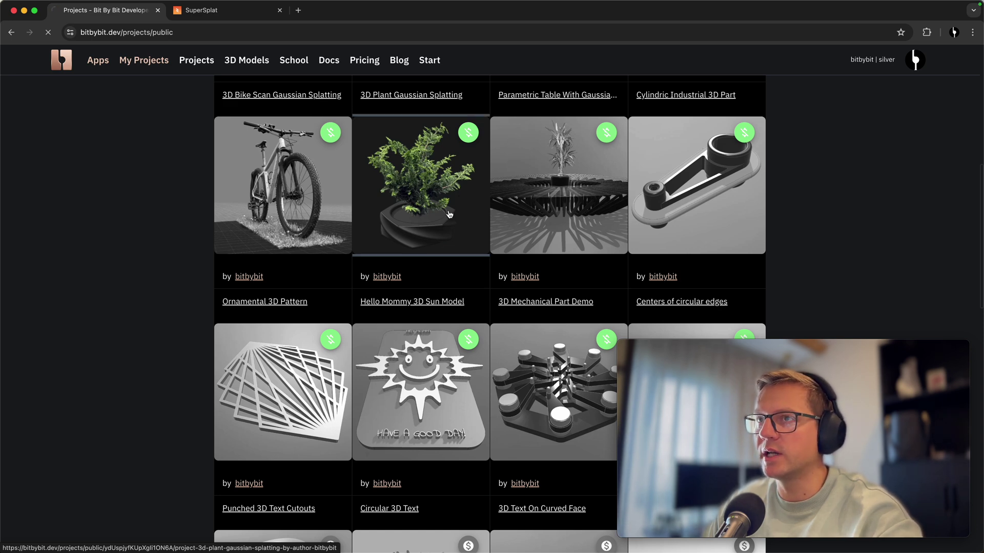
pyautogui.click(449, 214)
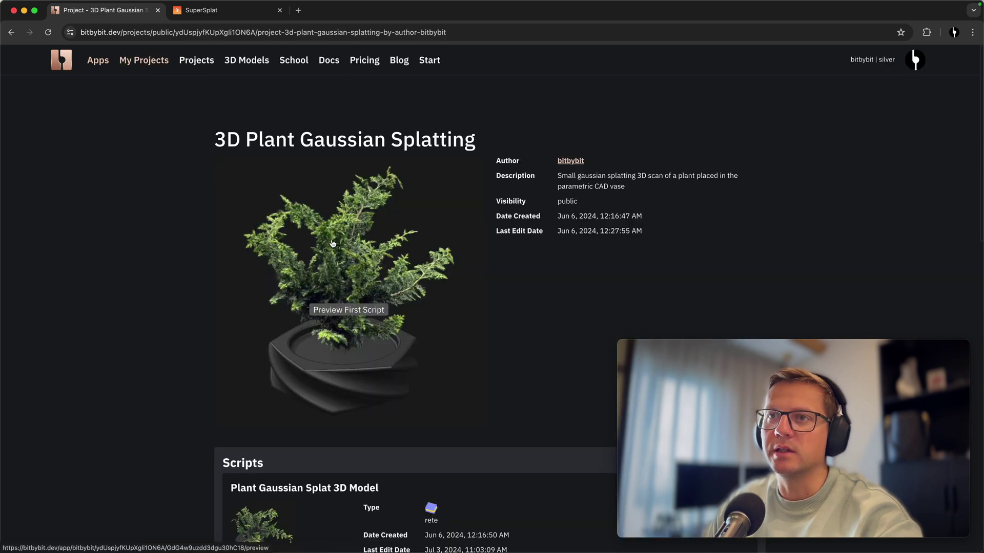
# - Scroll the plant project page down to its two scripts
pyautogui.scroll(-5, 333, 244)
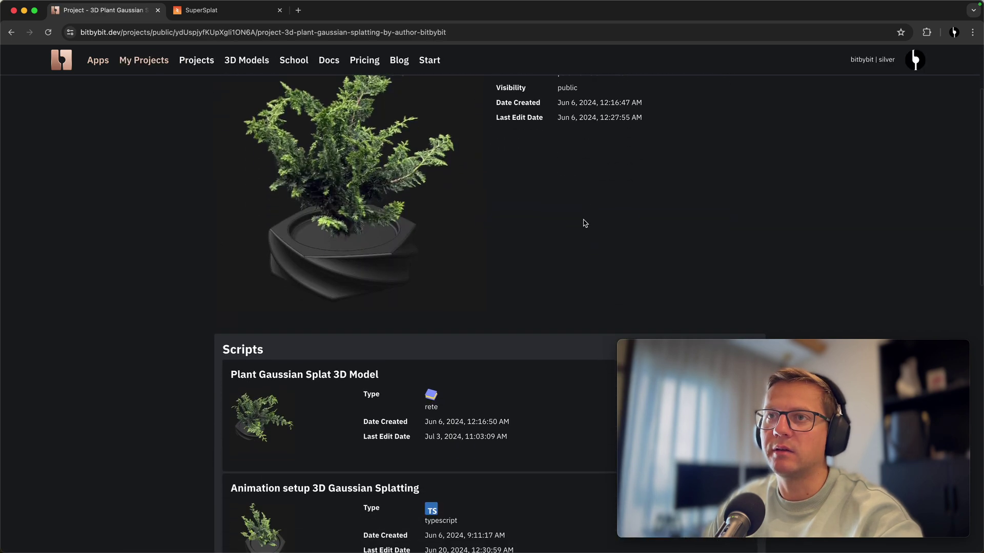
pyautogui.scroll(-3, 564, 223)
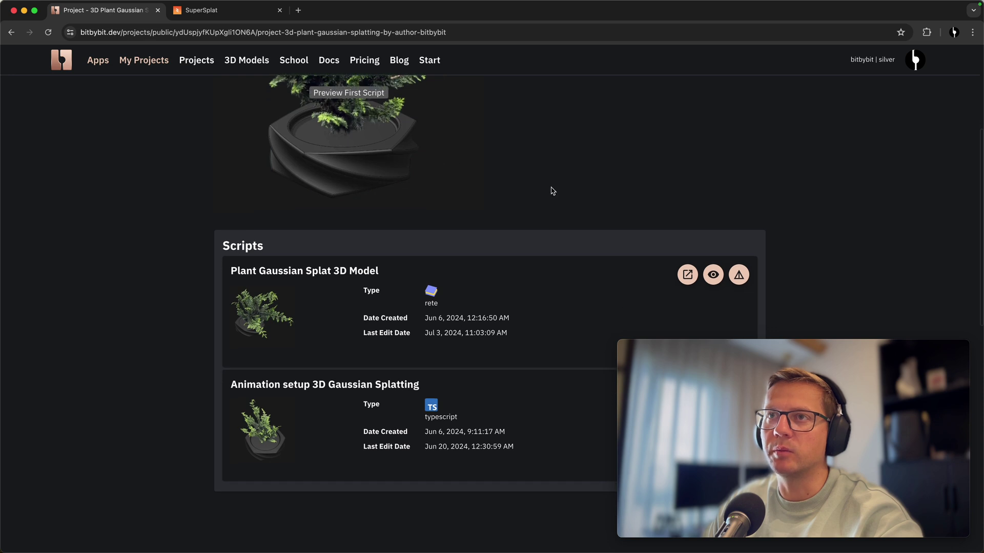
# - Run the Plant Gaussian Splat 3D Model script and orbit the rendered plant in the scene
pyautogui.click(685, 276)
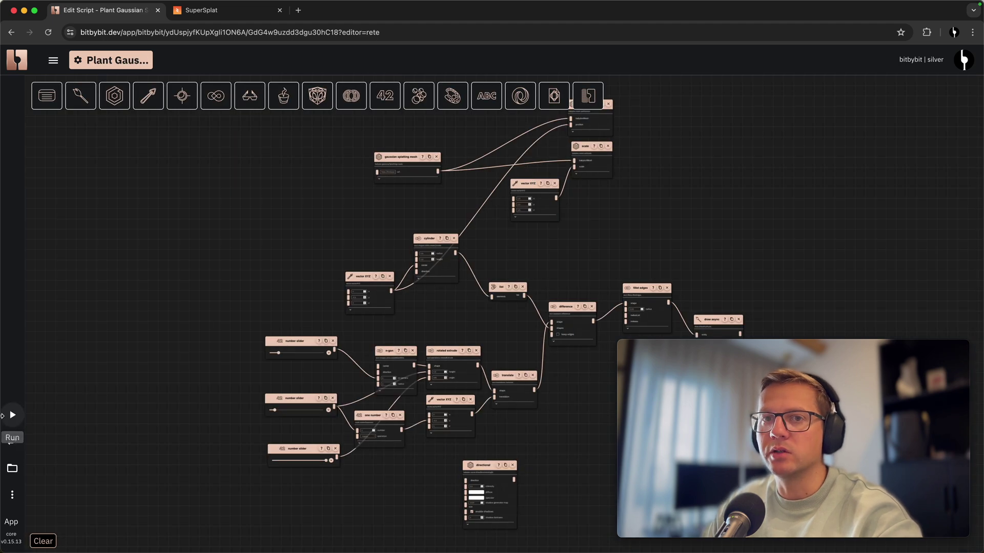
pyautogui.click(3, 416)
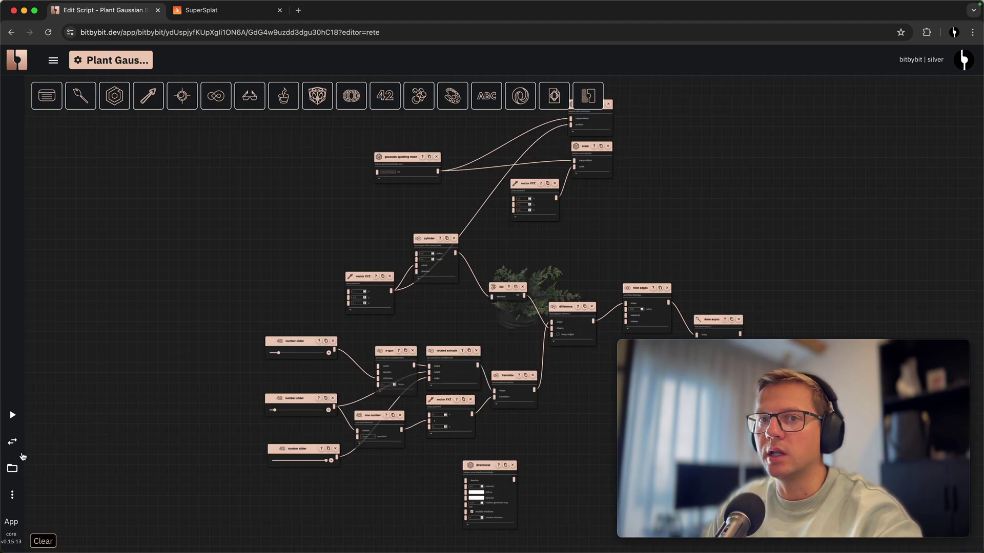
pyautogui.click(12, 441)
pyautogui.scroll(5, 551, 317)
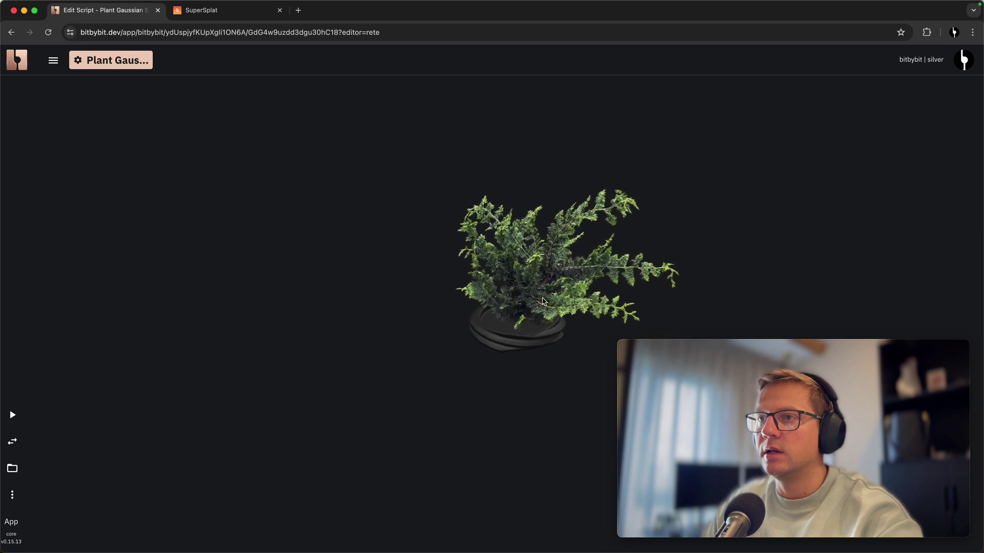
pyautogui.moveTo(543, 301); pyautogui.dragTo(525, 300)
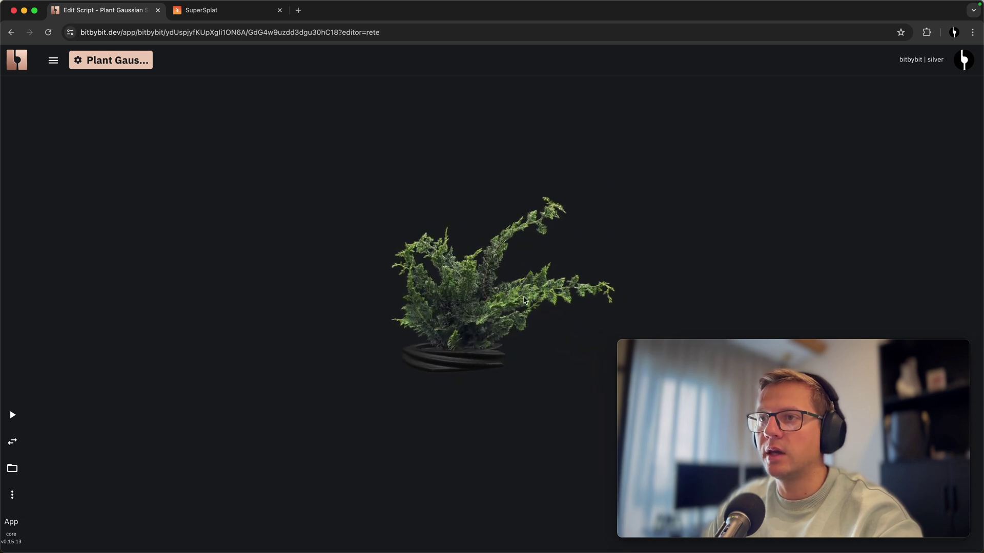
# - Drag the second number slider higher and view the updated plant from a new angle
pyautogui.click(12, 441)
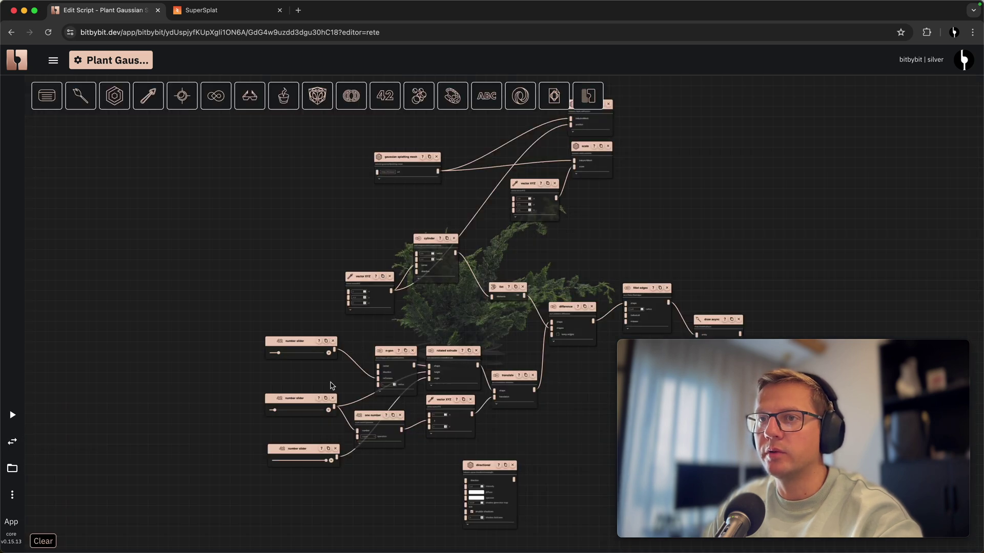
pyautogui.moveTo(274, 410); pyautogui.dragTo(284, 409)
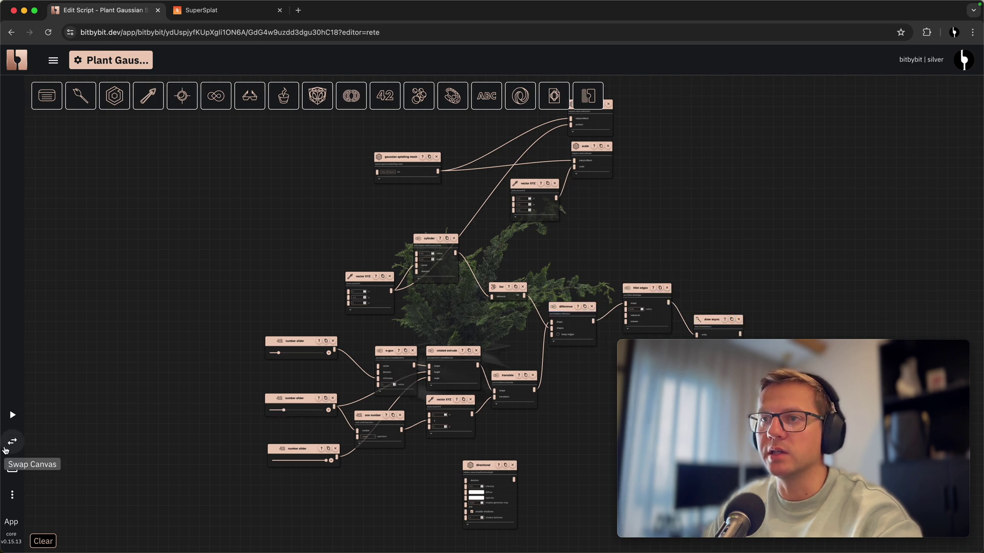
pyautogui.click(9, 444)
pyautogui.moveTo(454, 406)
pyautogui.mouseDown()
pyautogui.moveTo(367, 407)
pyautogui.moveTo(340, 428)
pyautogui.moveTo(451, 412)
pyautogui.mouseUp()
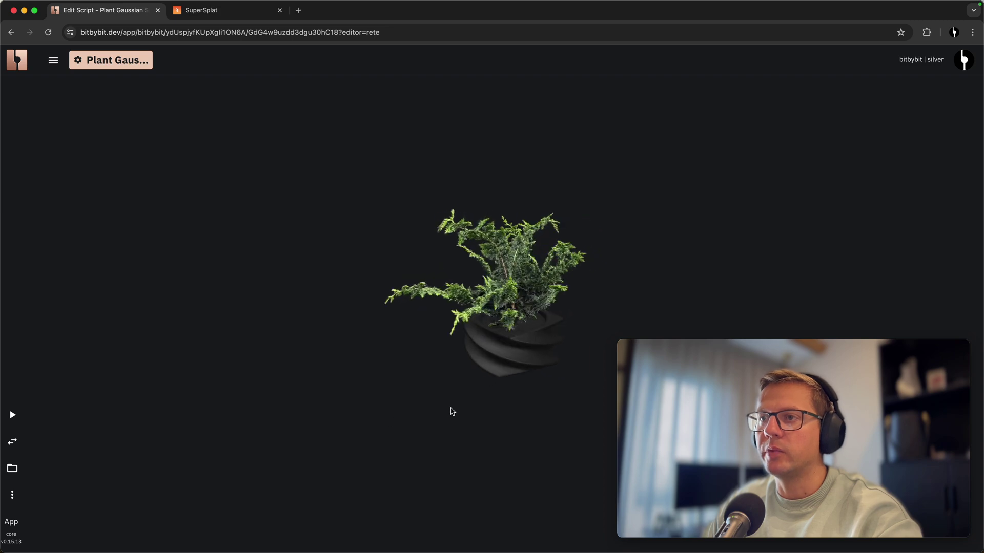
pyautogui.scroll(5, 468, 405)
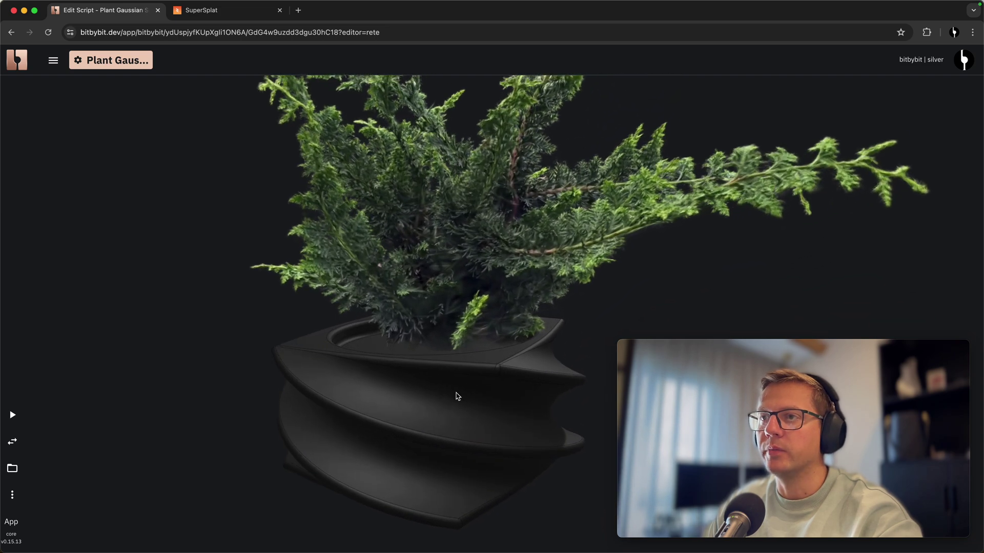
pyautogui.scroll(-5, 458, 396)
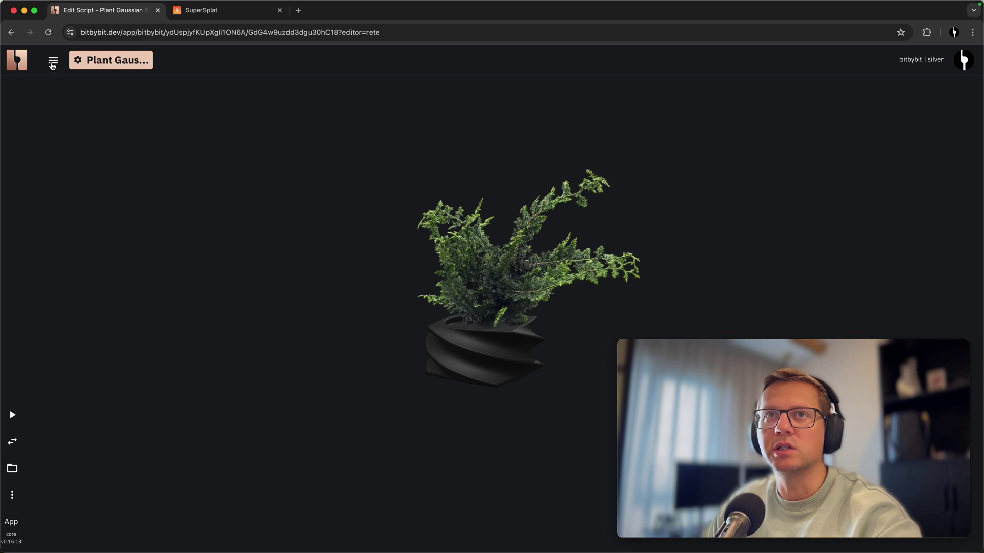
pyautogui.click(53, 62)
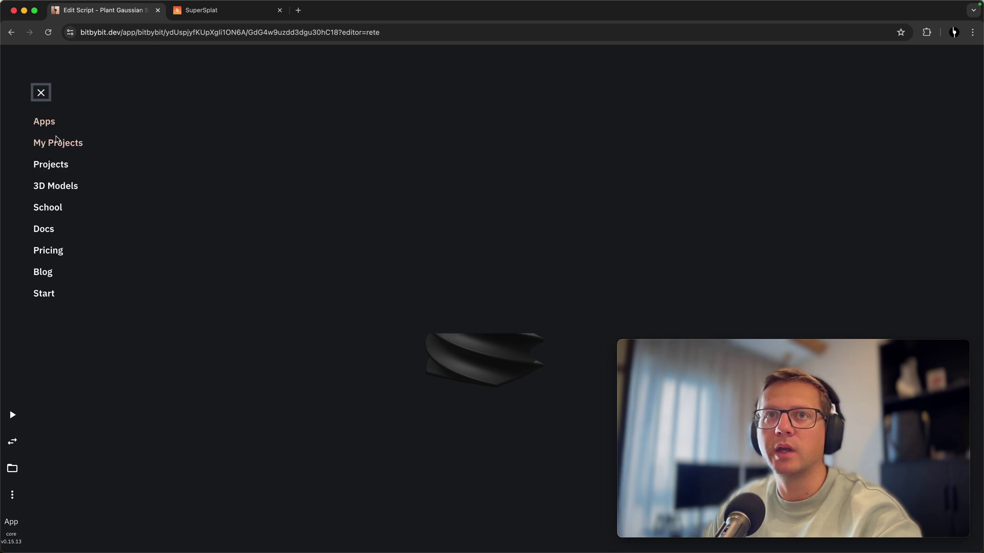
# - Go to My Projects, then switch to the SuperSplat editor tab
pyautogui.click(63, 143)
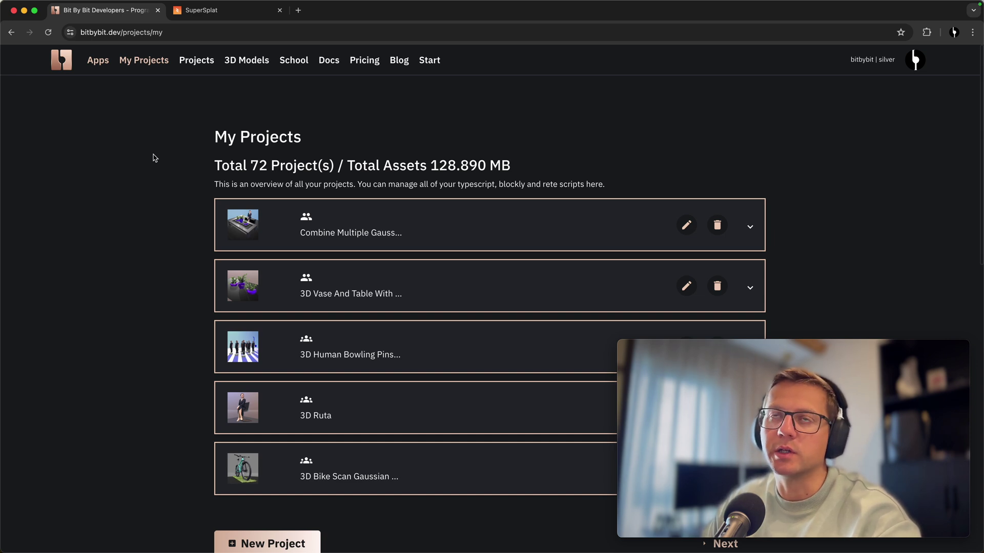
pyautogui.click(238, 17)
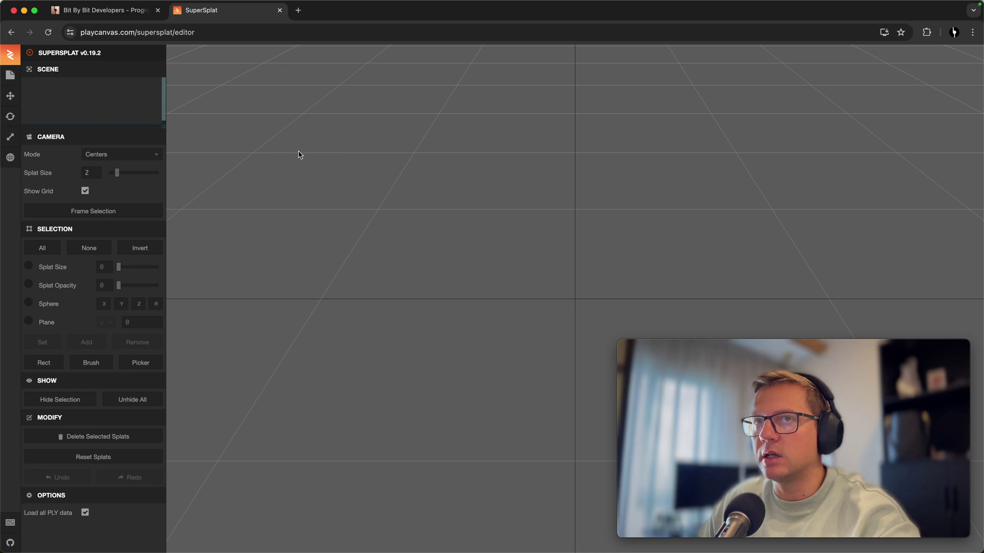
# - Open gs_bike.ply from the scans folder in SuperSplat
pyautogui.click(15, 79)
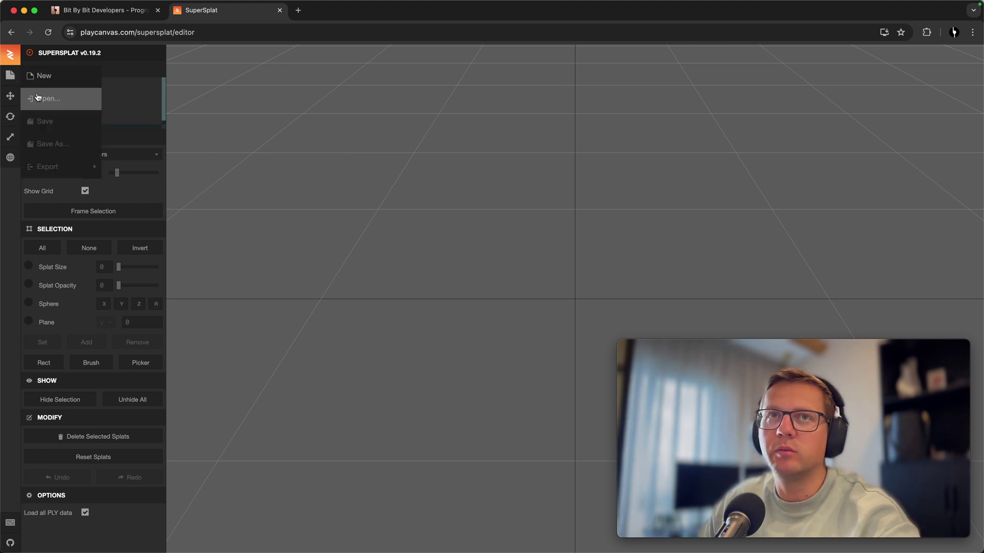
pyautogui.click(39, 99)
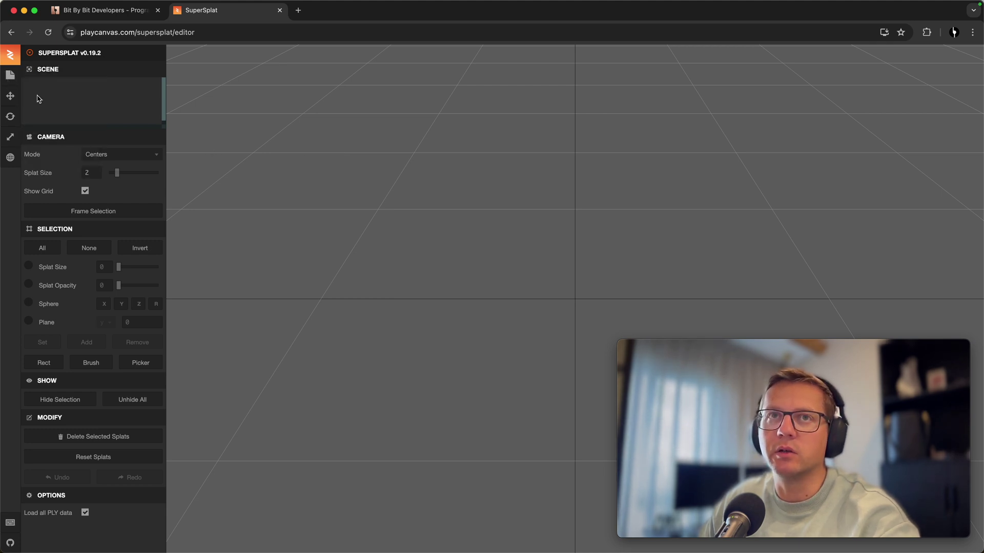
pyautogui.click(343, 98)
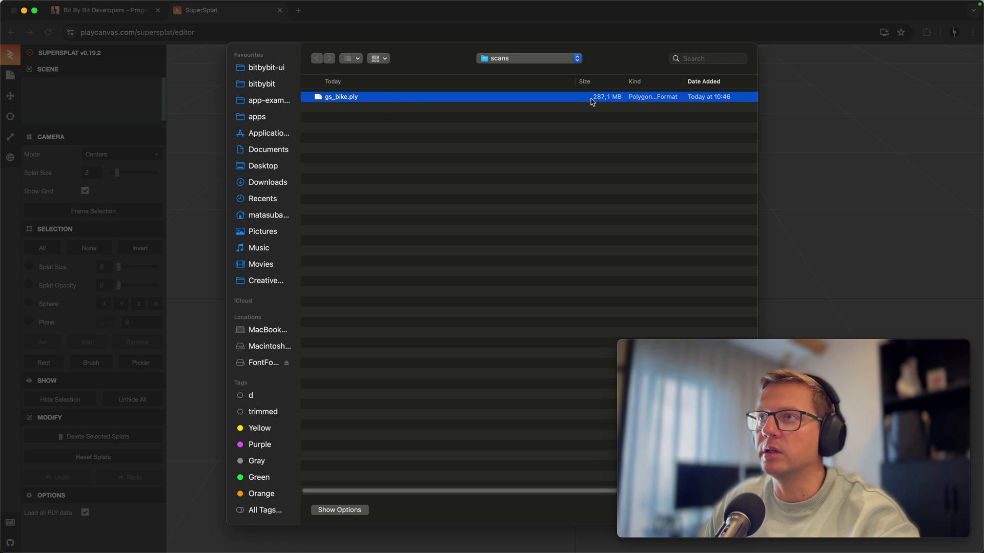
pyautogui.doubleClick(459, 97)
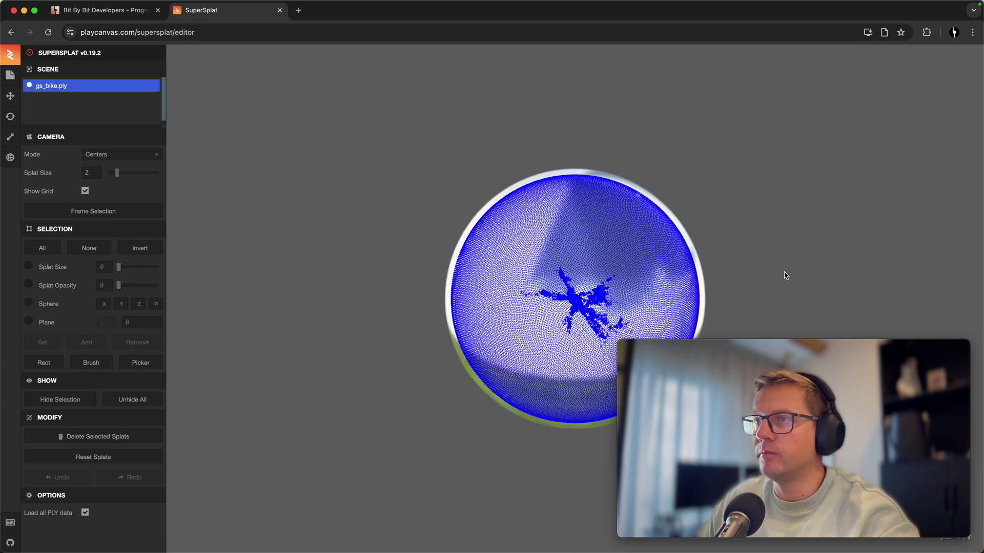
pyautogui.moveTo(799, 251); pyautogui.dragTo(823, 283)
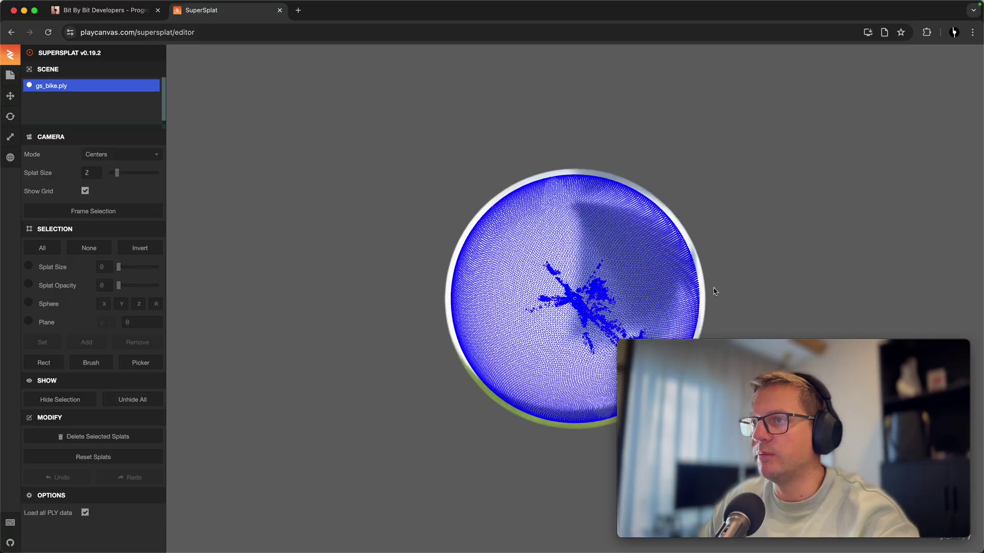
pyautogui.scroll(10, 602, 327)
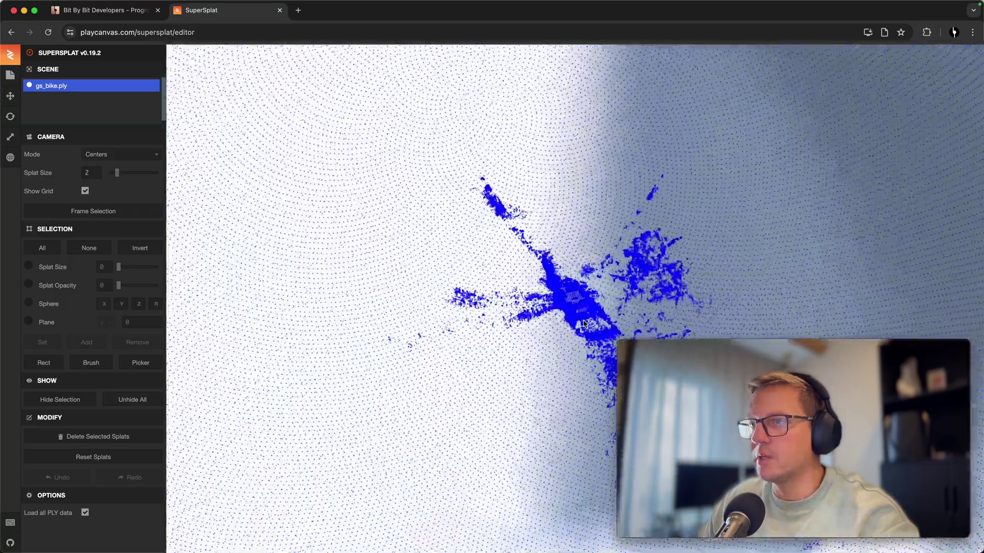
pyautogui.scroll(10, 583, 322)
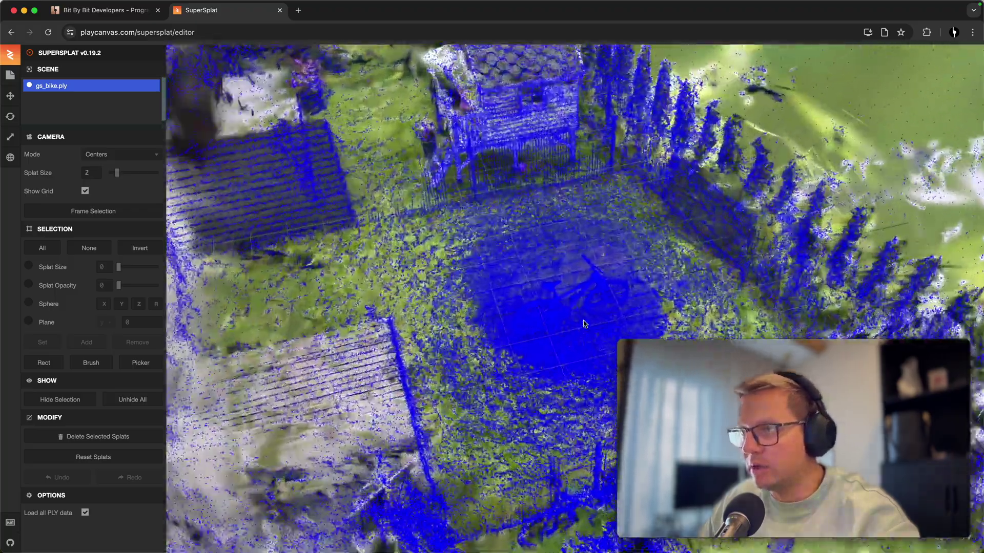
pyautogui.scroll(10, 583, 323)
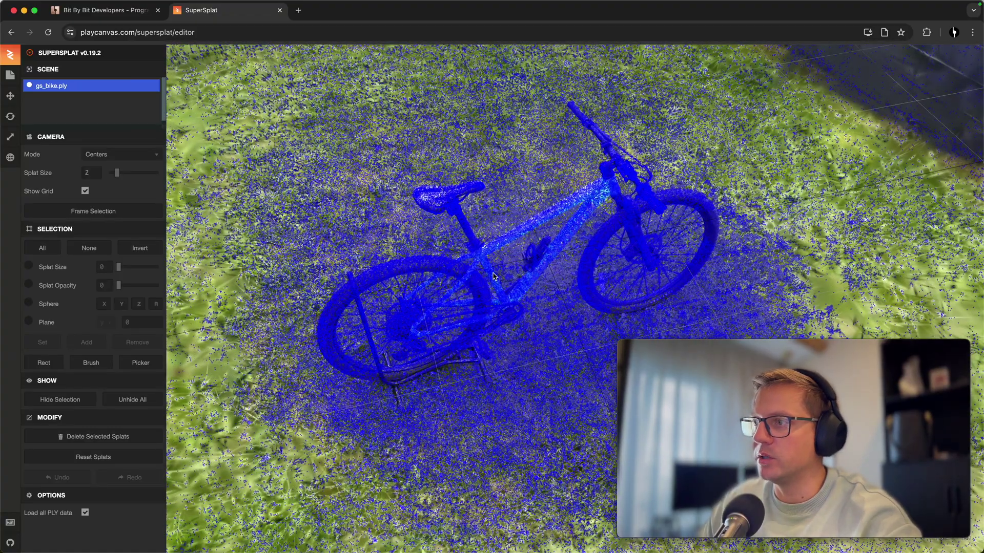
pyautogui.press('f')
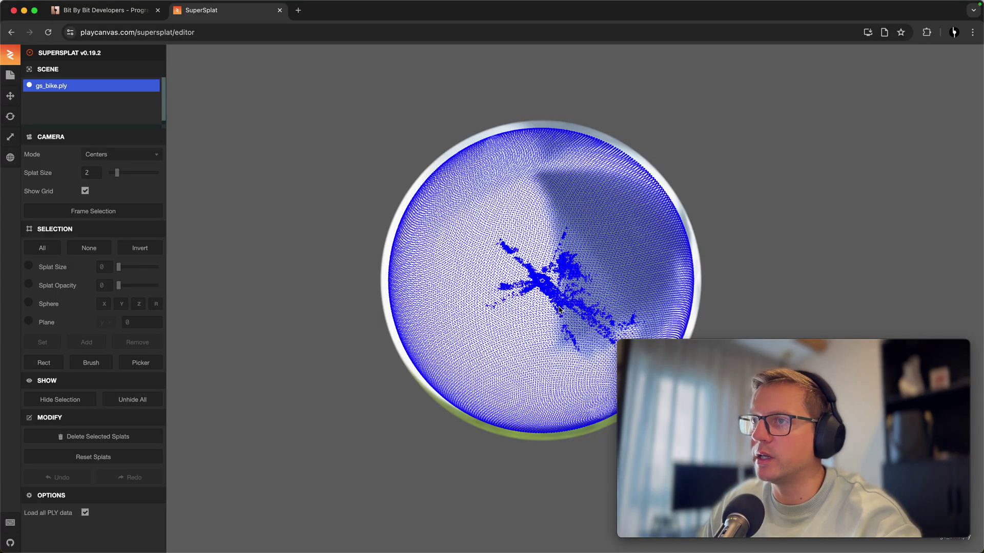
pyautogui.moveTo(559, 309); pyautogui.dragTo(504, 246)
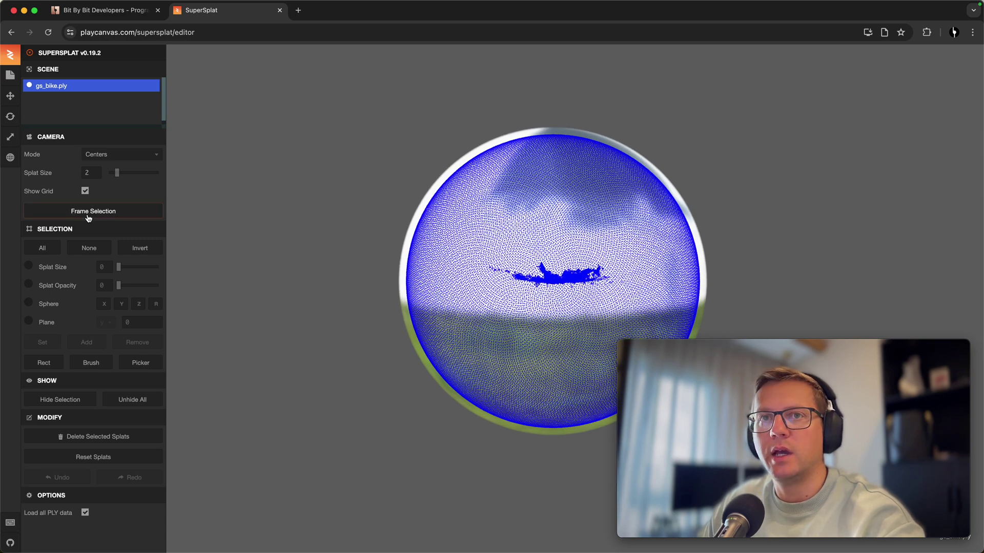
pyautogui.click(44, 363)
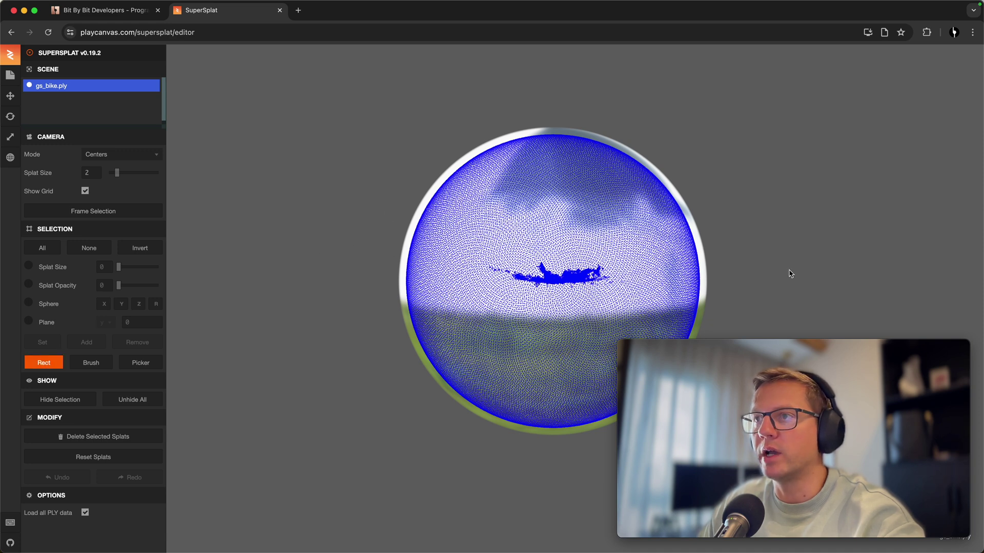
# - Box-select and delete the upper and lower halves of the background splat sphere
pyautogui.moveTo(773, 270); pyautogui.dragTo(320, 152)
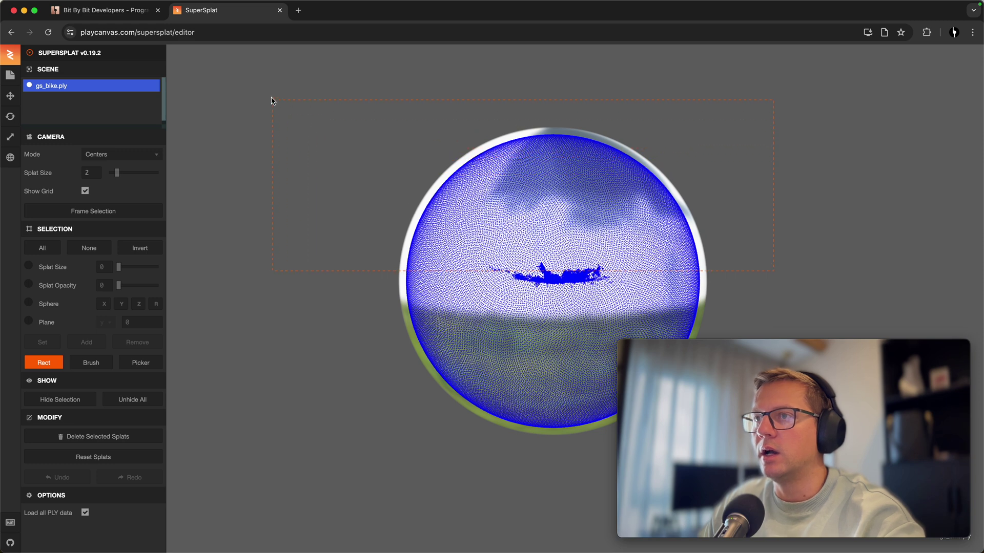
pyautogui.moveTo(271, 101); pyautogui.dragTo(270, 95)
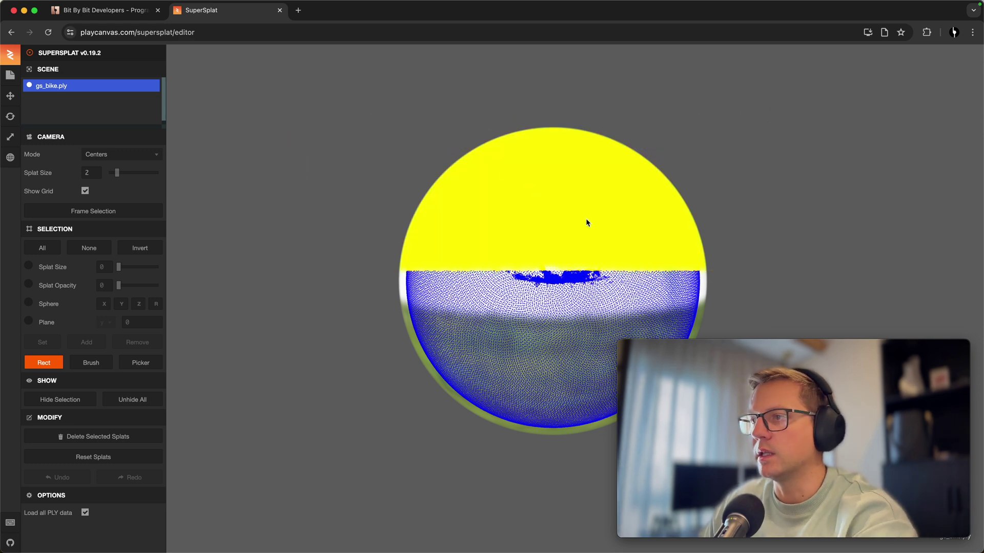
pyautogui.press('Delete')
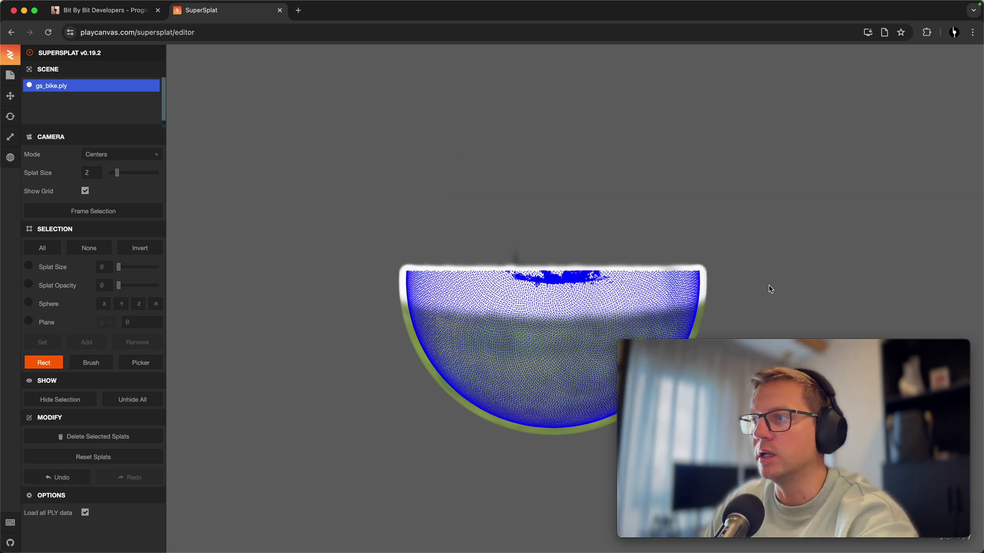
pyautogui.moveTo(358, 296); pyautogui.dragTo(683, 472)
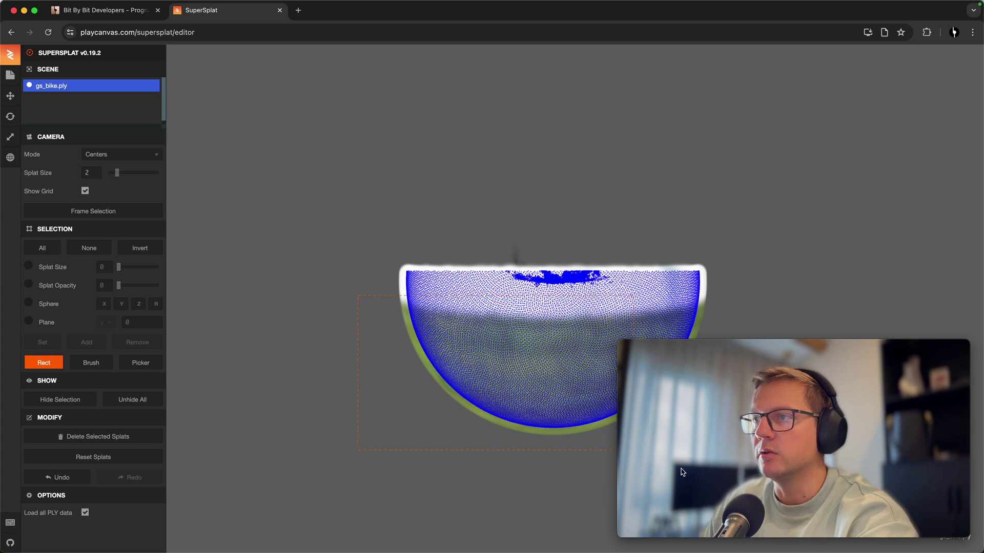
pyautogui.moveTo(758, 497); pyautogui.dragTo(758, 496)
pyautogui.press('Delete')
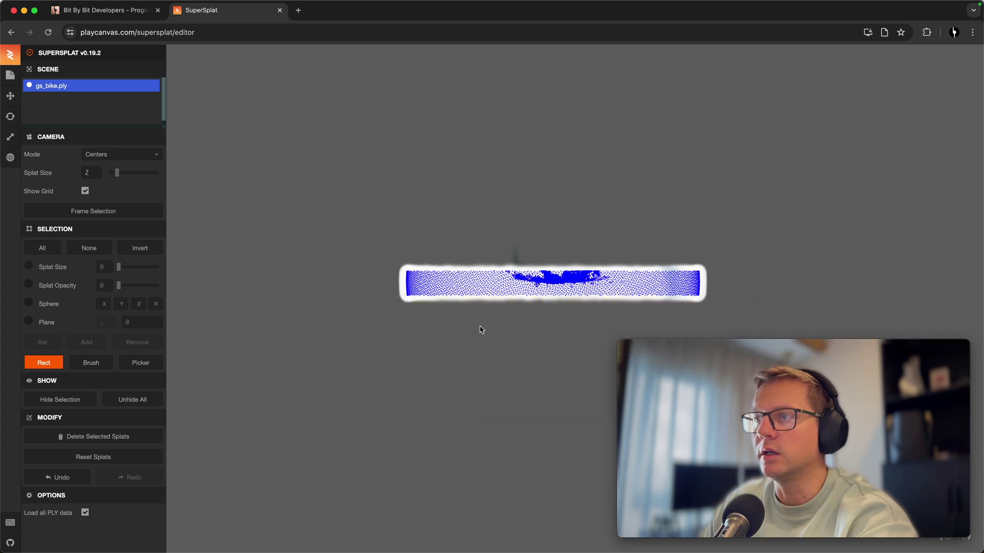
# - Delete the left and right portions of the remaining band, then orbit to a side view
pyautogui.moveTo(381, 213); pyautogui.dragTo(381, 214)
pyautogui.press('Delete')
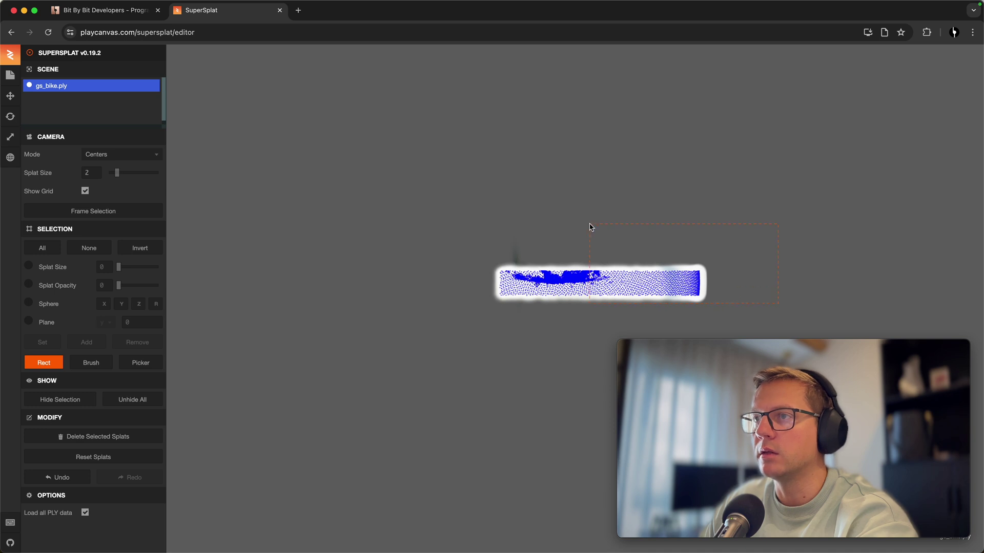
pyautogui.moveTo(591, 226); pyautogui.dragTo(591, 229)
pyautogui.press('Delete')
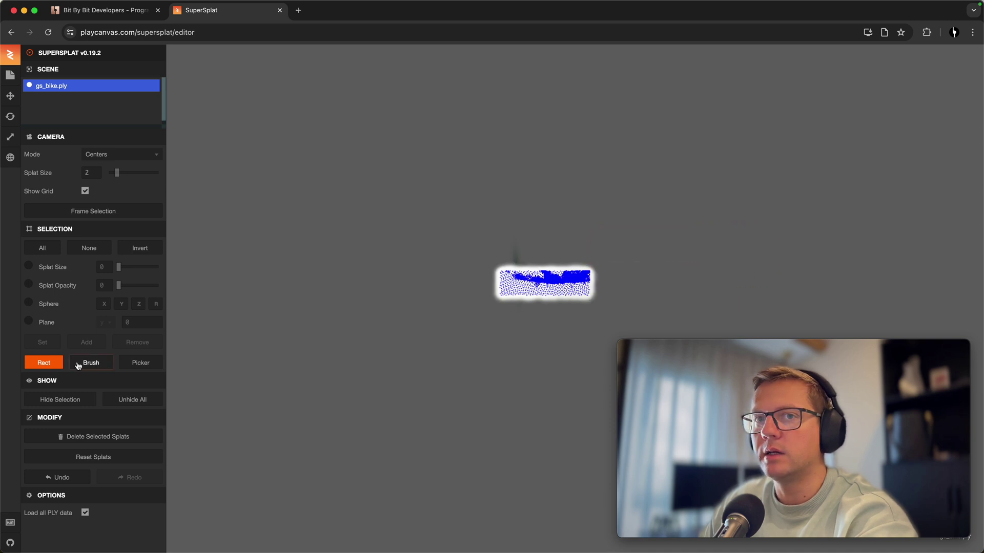
pyautogui.click(54, 365)
pyautogui.moveTo(371, 311); pyautogui.dragTo(573, 314)
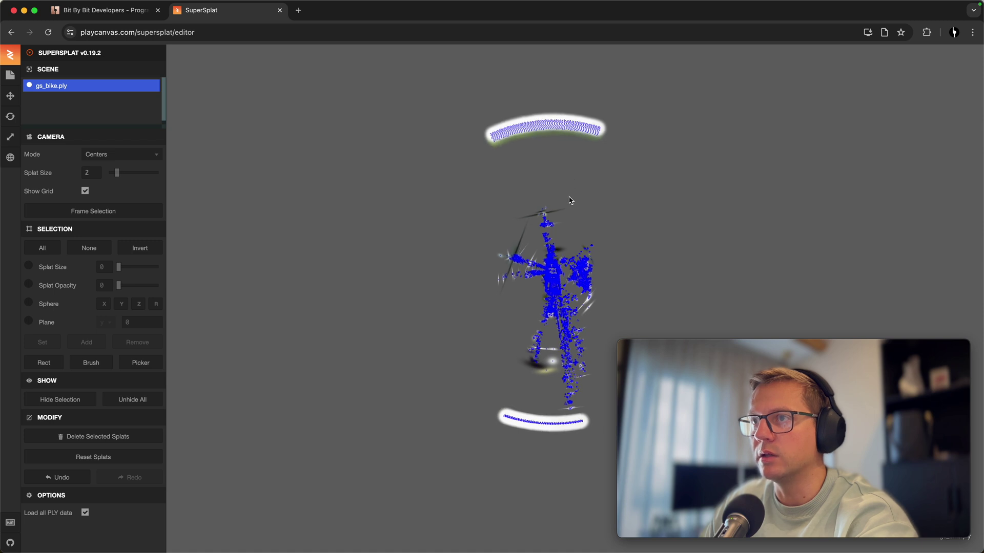
# - Delete the stray splats below the bike and the top band with box selection
pyautogui.click(52, 364)
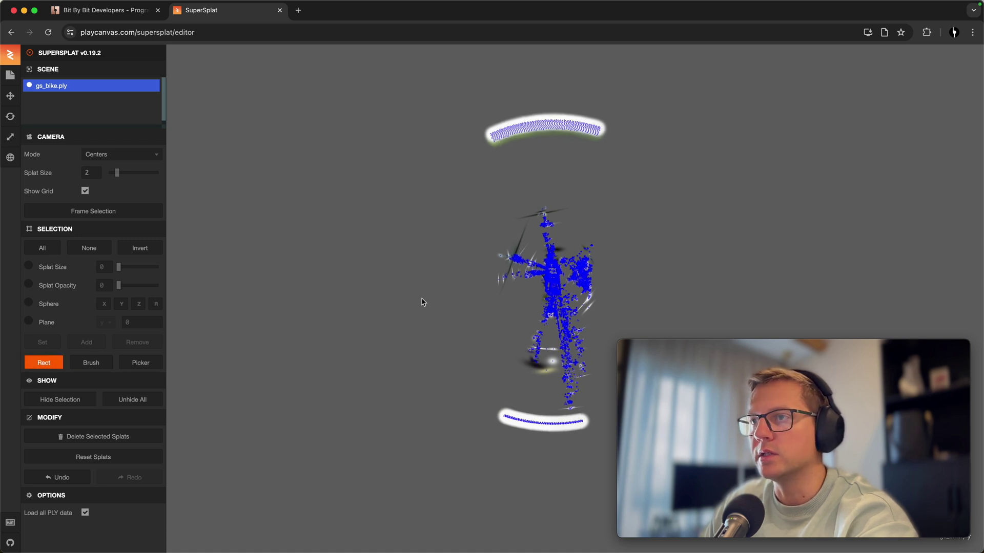
pyautogui.moveTo(602, 531); pyautogui.dragTo(602, 531)
pyautogui.press('Delete')
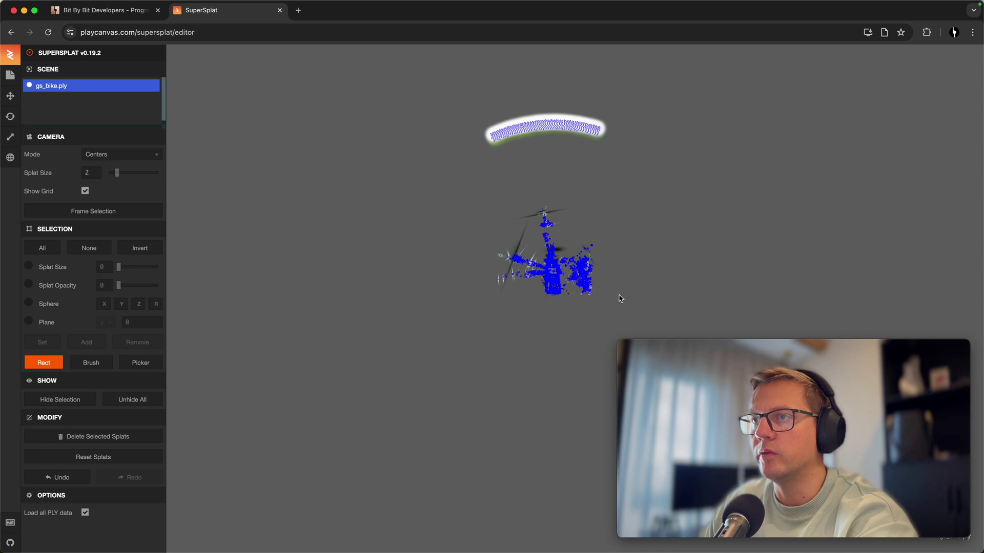
pyautogui.moveTo(489, 279); pyautogui.dragTo(488, 279)
pyautogui.click(641, 248)
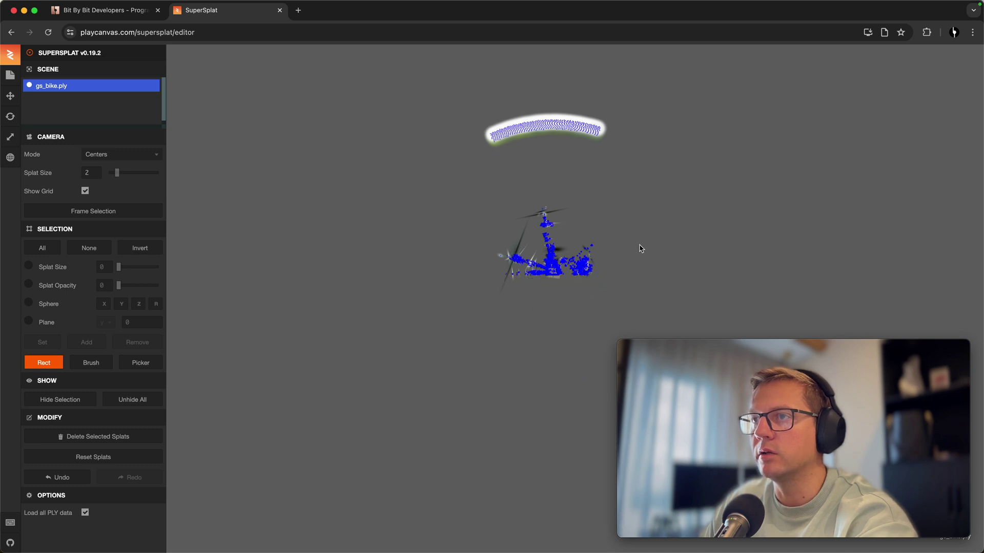
pyautogui.moveTo(641, 248); pyautogui.dragTo(423, 70)
pyautogui.press('Delete')
pyautogui.scroll(5, 612, 285)
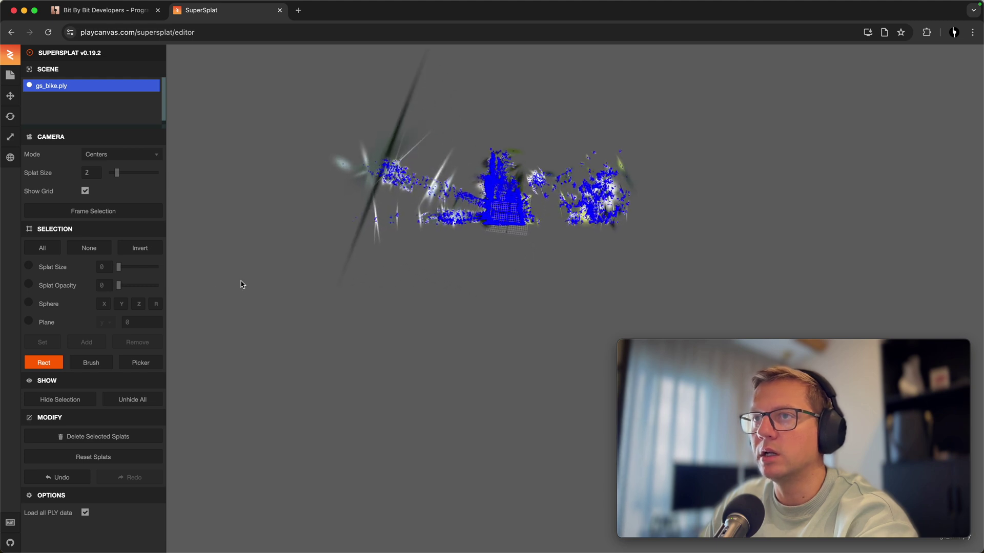
# - Frame the remaining splats and delete the stray clusters right of the bike
pyautogui.click(89, 212)
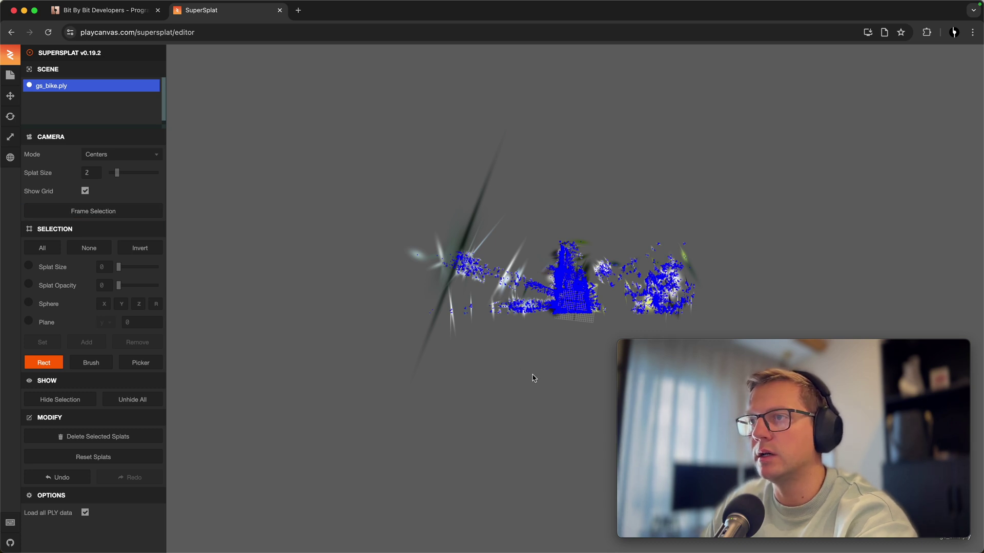
pyautogui.moveTo(301, 199); pyautogui.dragTo(301, 199)
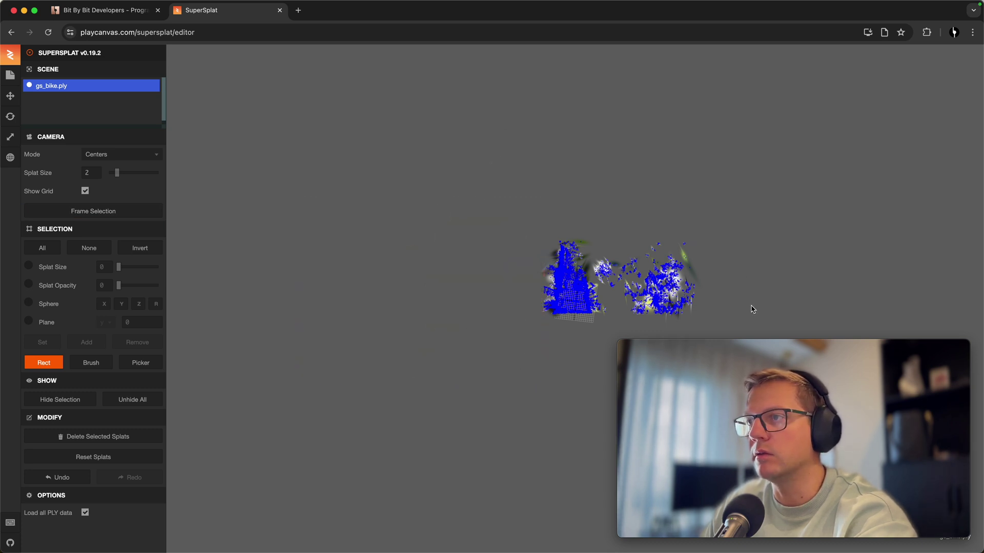
pyautogui.moveTo(616, 210); pyautogui.dragTo(614, 209)
pyautogui.press('Delete')
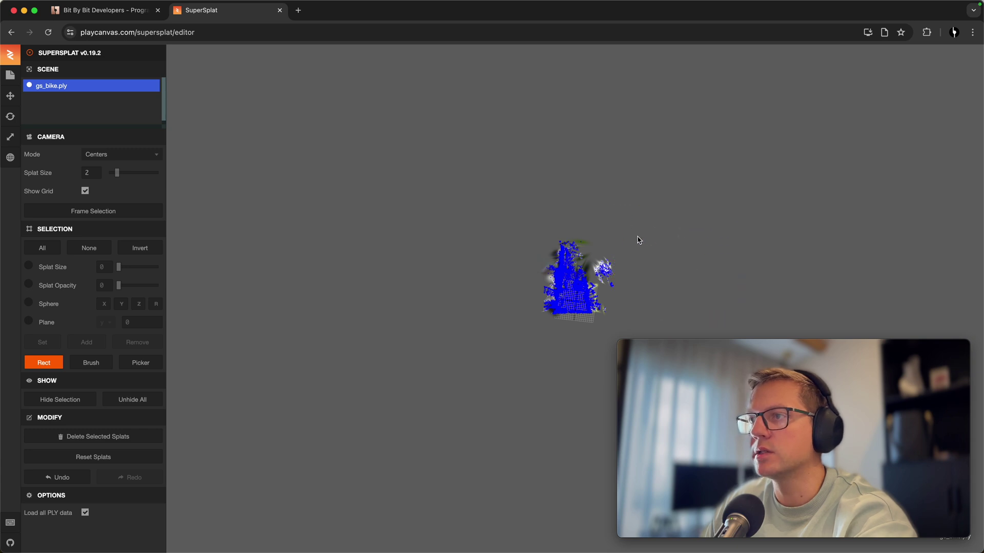
pyautogui.scroll(5, 603, 252)
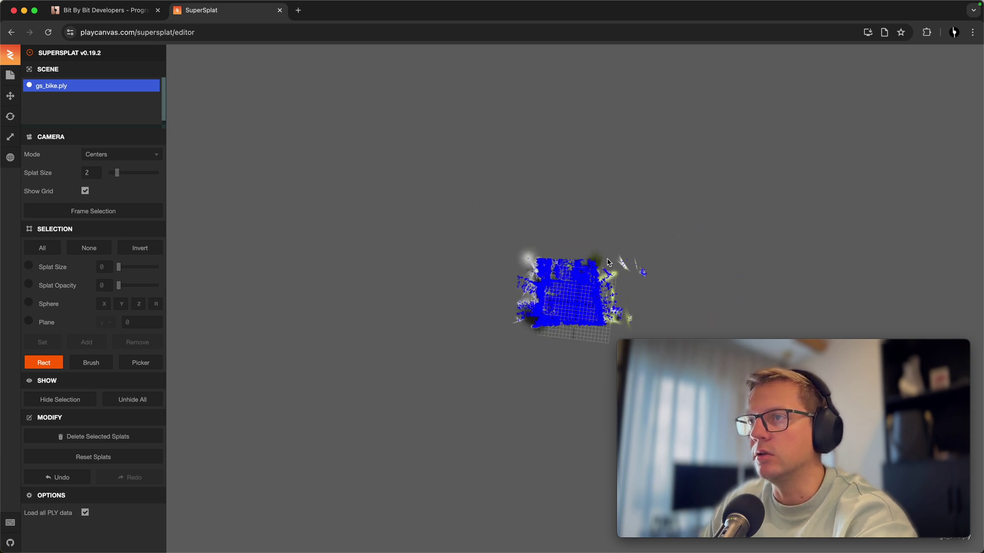
pyautogui.moveTo(719, 294); pyautogui.dragTo(633, 211)
pyautogui.press('Delete')
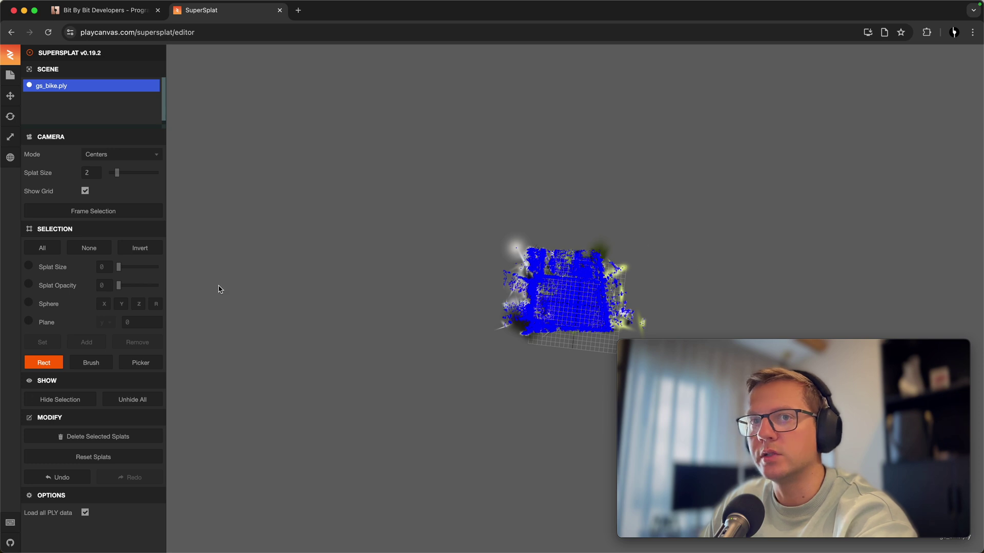
# - Brush-select and delete stray splats across the top and along the right edge
pyautogui.click(77, 362)
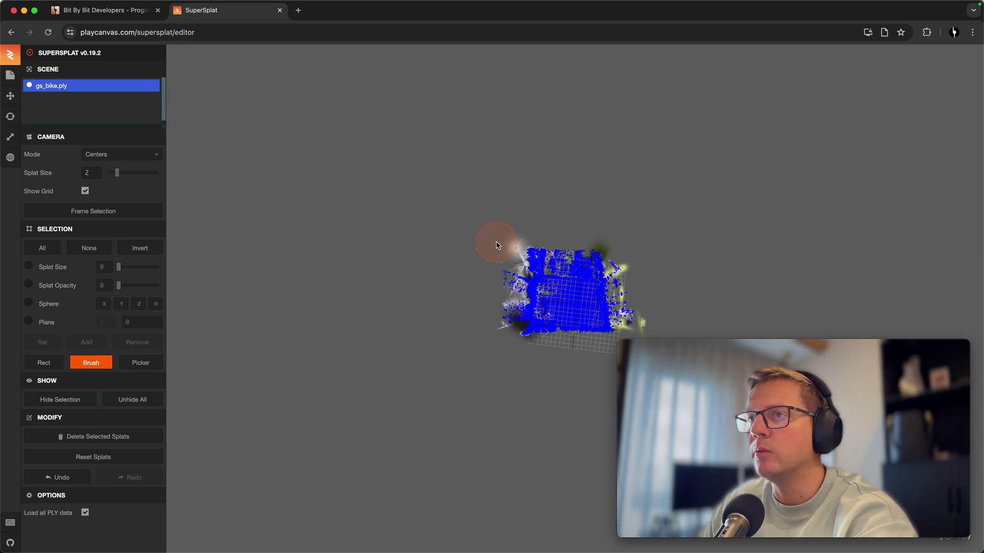
pyautogui.moveTo(500, 244); pyautogui.dragTo(673, 245)
pyautogui.press('Delete')
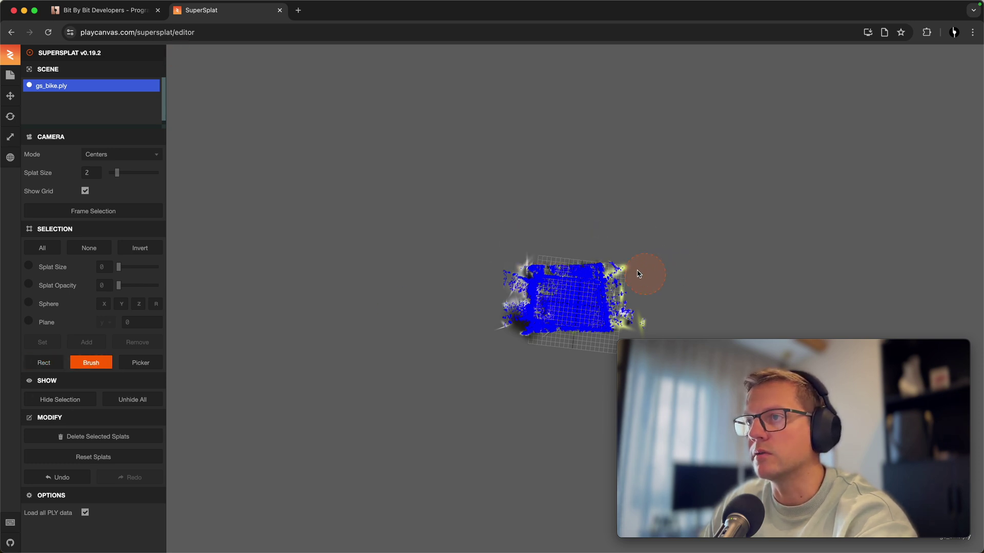
pyautogui.moveTo(639, 274)
pyautogui.mouseDown()
pyautogui.moveTo(632, 268)
pyautogui.moveTo(648, 335)
pyautogui.mouseUp()
pyautogui.press('Delete')
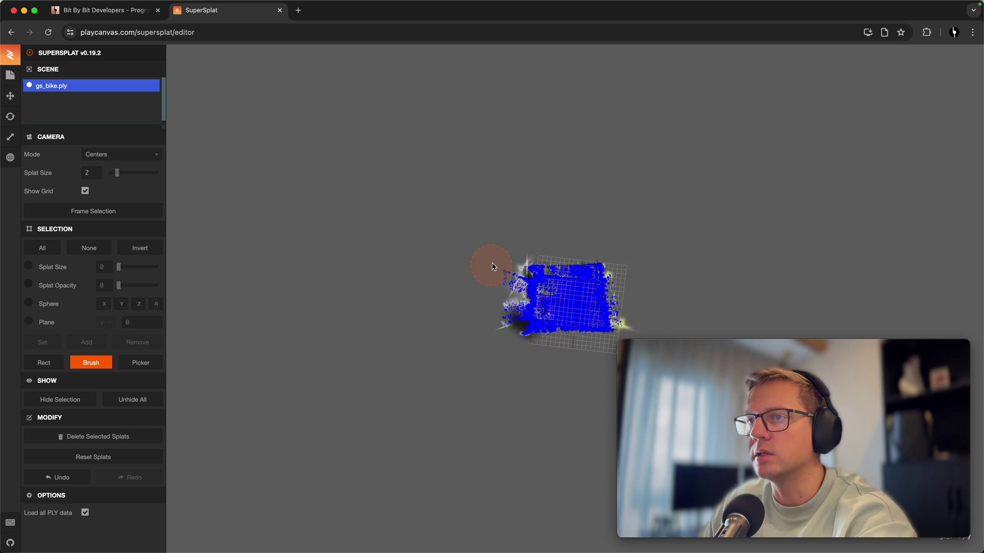
pyautogui.moveTo(492, 266)
pyautogui.mouseDown(button='right')
pyautogui.moveTo(511, 358)
pyautogui.moveTo(437, 413)
pyautogui.moveTo(458, 401)
pyautogui.mouseUp(button='right')
# - Orbit to a top-down view and delete the stray splats on the left and bottom
pyautogui.press('Escape')
pyautogui.scroll(3, 437, 413)
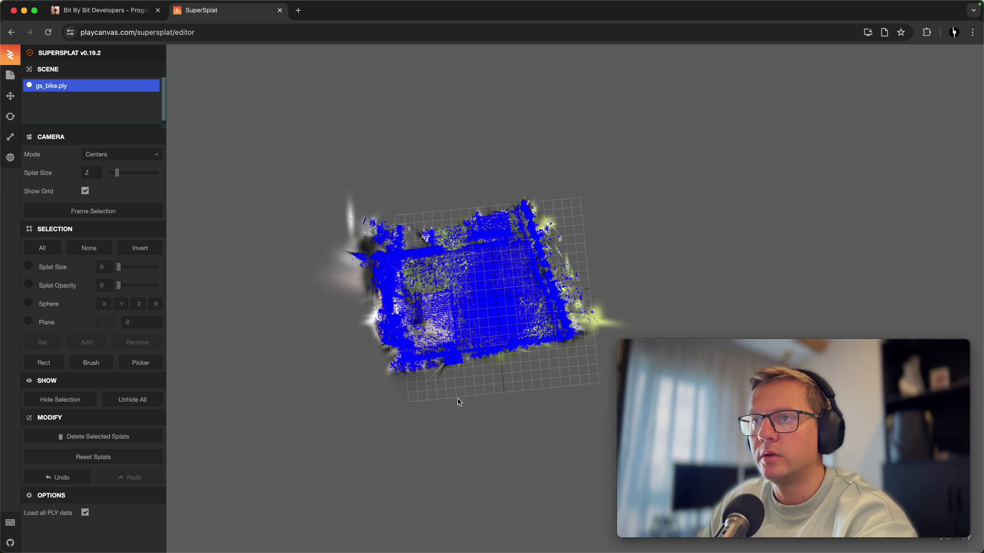
pyautogui.moveTo(459, 402); pyautogui.dragTo(451, 427)
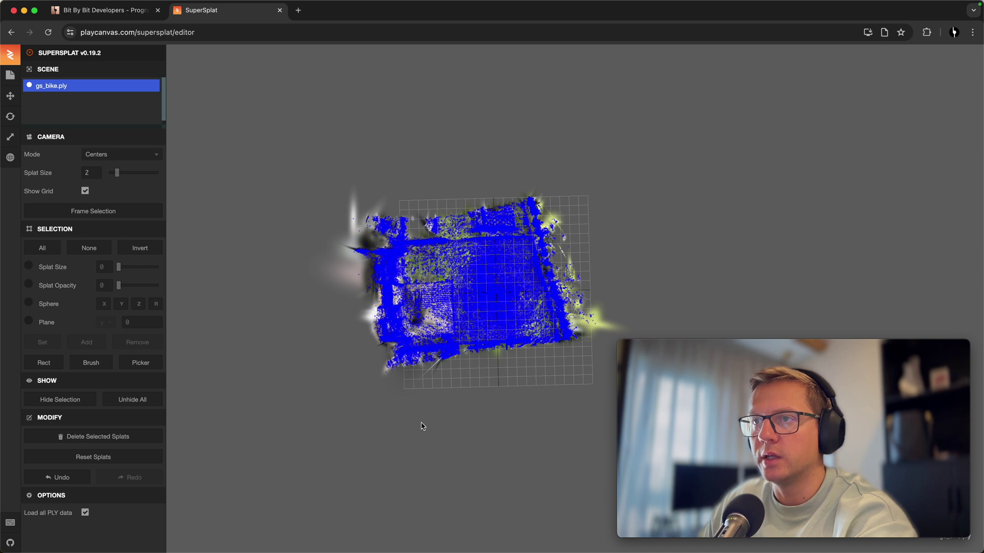
pyautogui.click(44, 363)
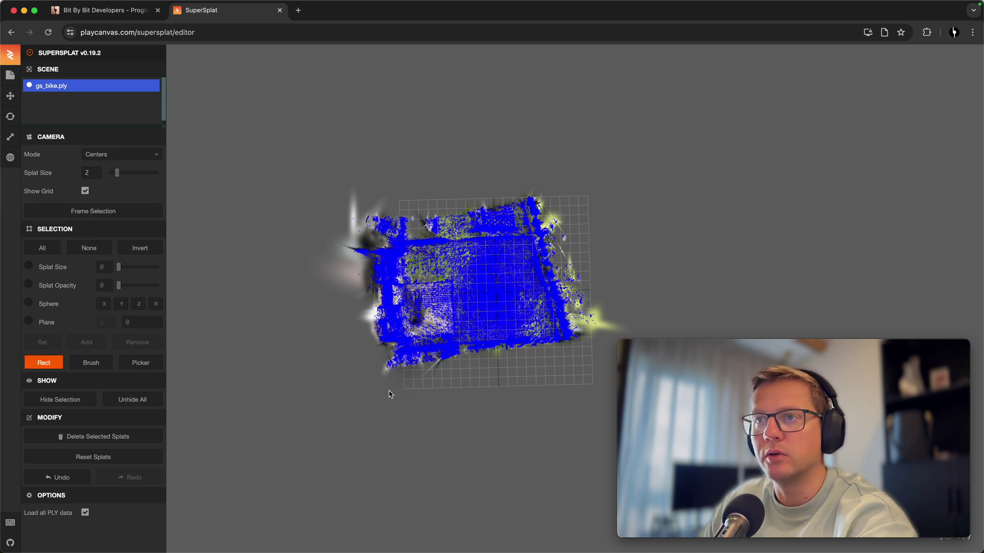
pyautogui.moveTo(344, 180); pyautogui.dragTo(344, 181)
pyautogui.press('Delete')
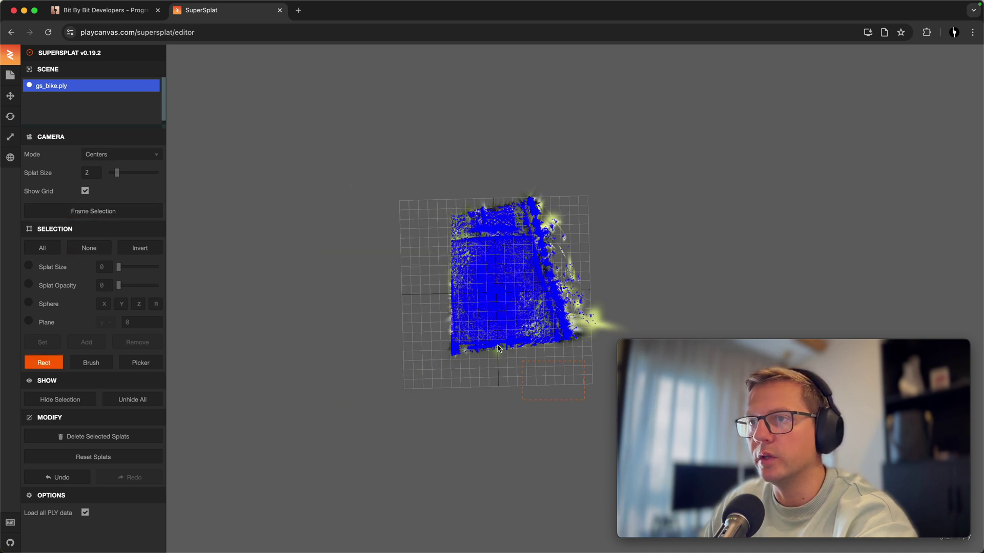
pyautogui.moveTo(420, 303); pyautogui.dragTo(421, 303)
pyautogui.press('Delete')
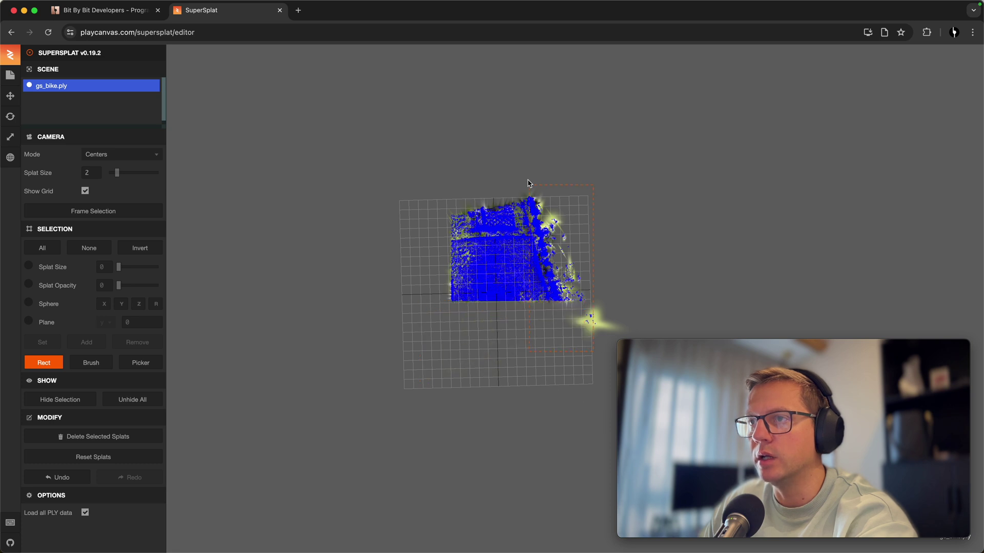
# - Delete the stray splats on the right and top edges, then frame what remains
pyautogui.moveTo(529, 183); pyautogui.dragTo(528, 183)
pyautogui.press('Delete')
pyautogui.moveTo(376, 171); pyautogui.dragTo(376, 171)
pyautogui.press('Delete')
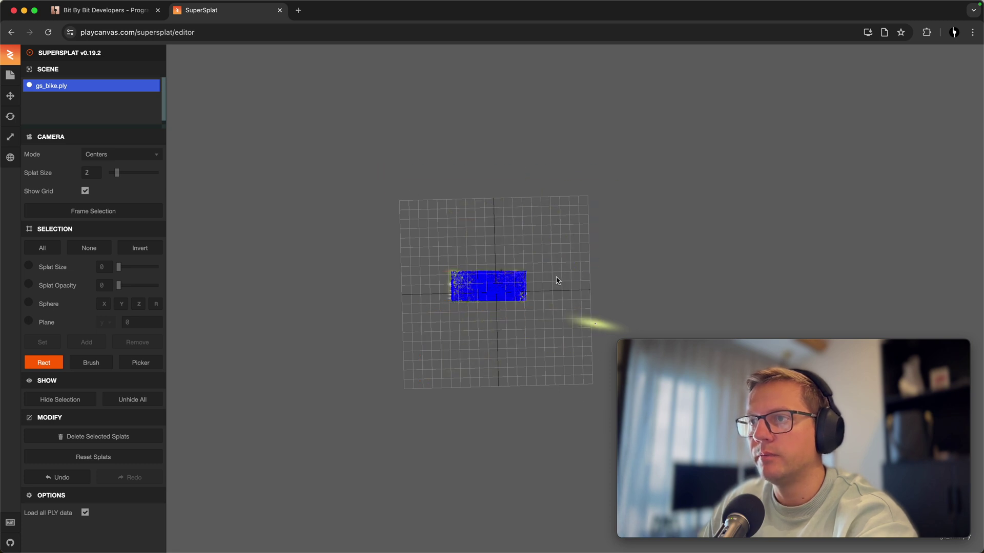
pyautogui.moveTo(577, 348); pyautogui.dragTo(578, 347)
pyautogui.press('Delete')
pyautogui.scroll(5, 371, 324)
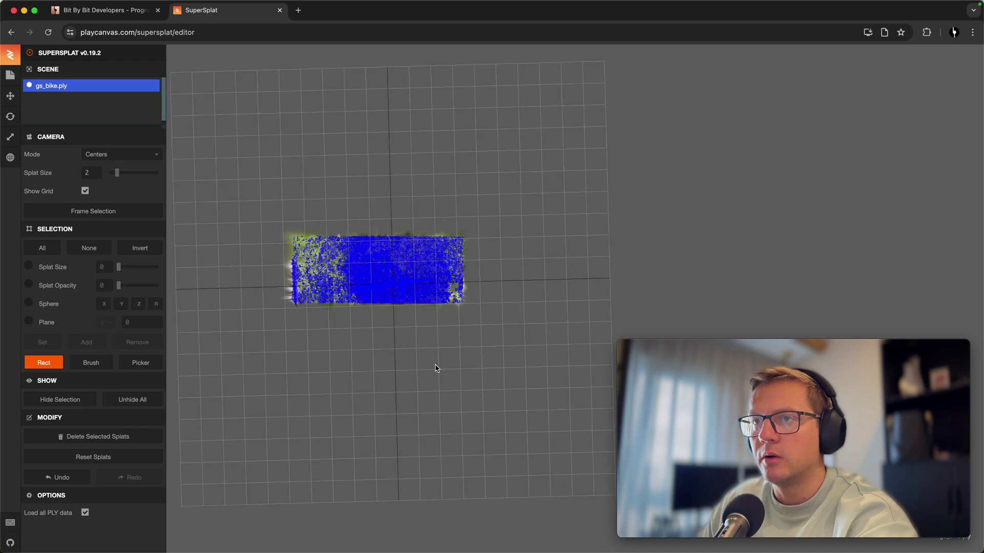
pyautogui.click(75, 214)
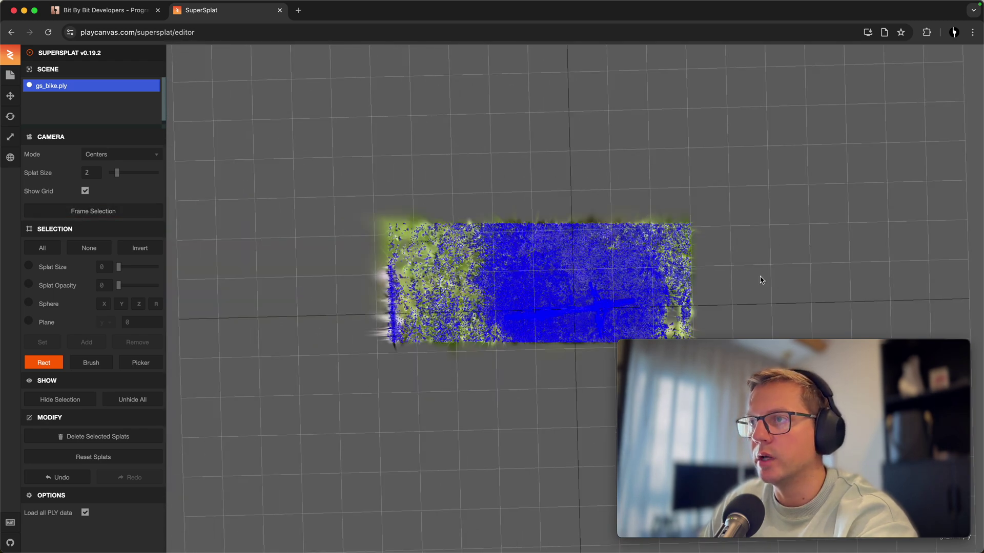
# - Trim the top strip and the left and right ends of the ground patch
pyautogui.moveTo(312, 137); pyautogui.dragTo(313, 138)
pyautogui.press('Delete')
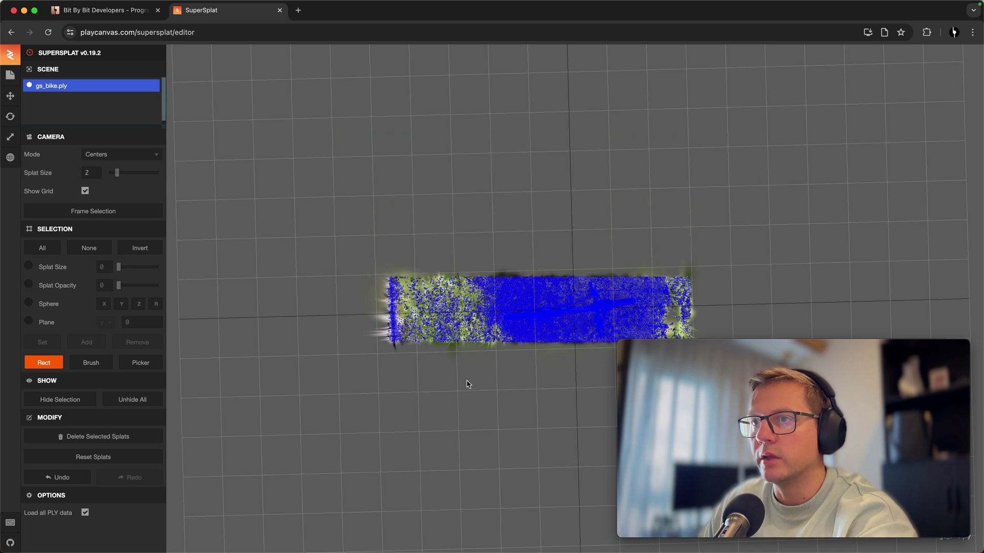
pyautogui.moveTo(366, 233); pyautogui.dragTo(366, 234)
pyautogui.press('Delete')
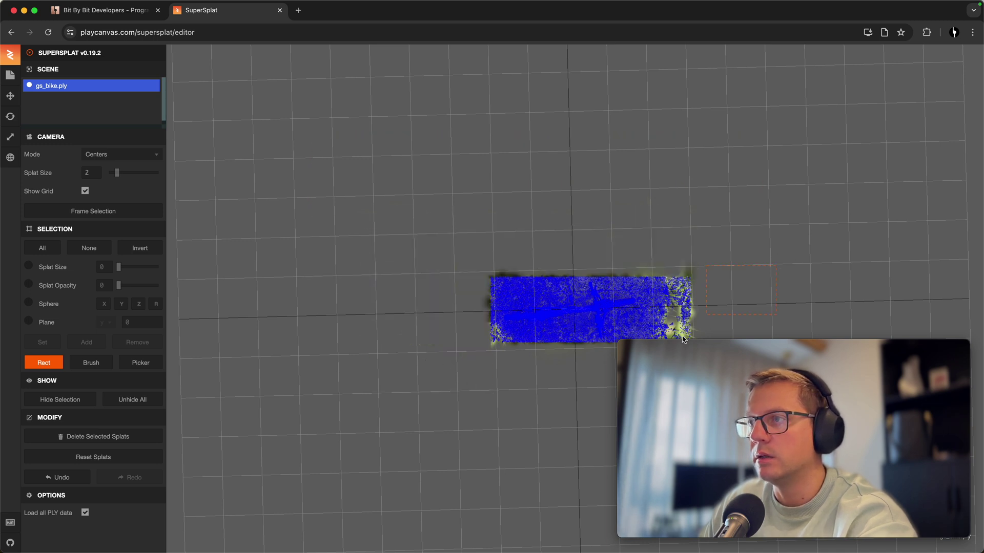
pyautogui.moveTo(653, 377); pyautogui.dragTo(654, 378)
pyautogui.press('Delete')
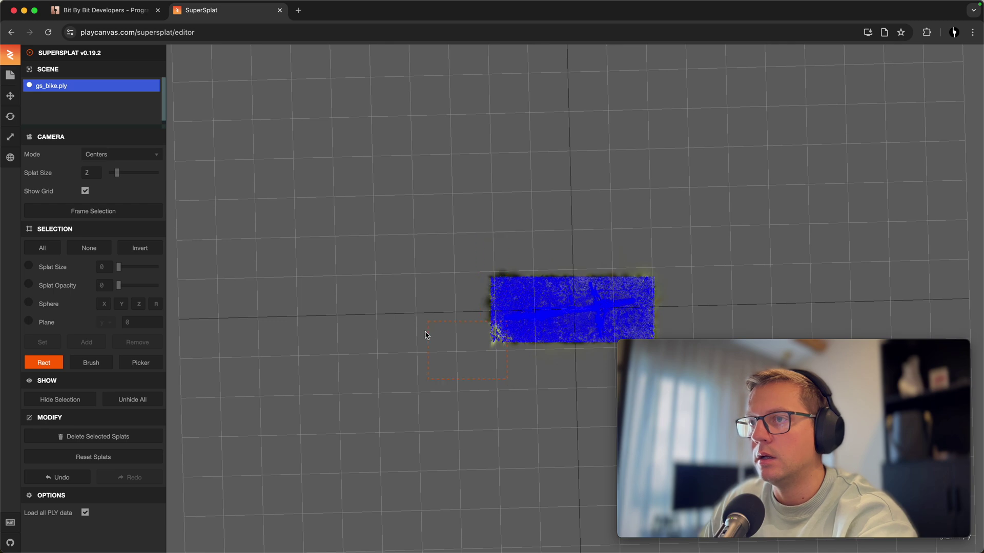
pyautogui.scroll(5, 571, 369)
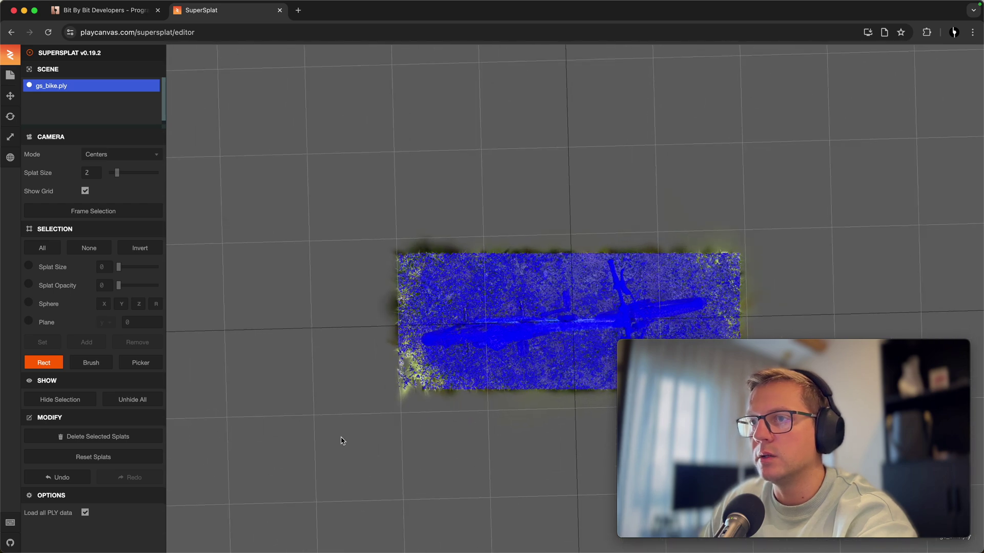
# - Set Splat Size to 0 and orbit to a low side view of the cleaned bike
pyautogui.click(44, 364)
pyautogui.moveTo(308, 446); pyautogui.dragTo(438, 381)
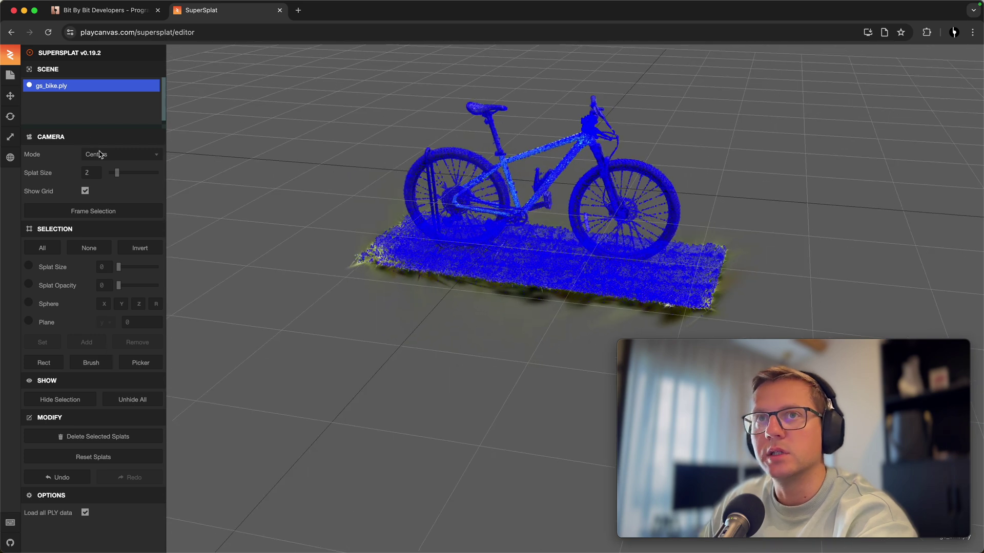
pyautogui.moveTo(349, 134); pyautogui.dragTo(347, 180)
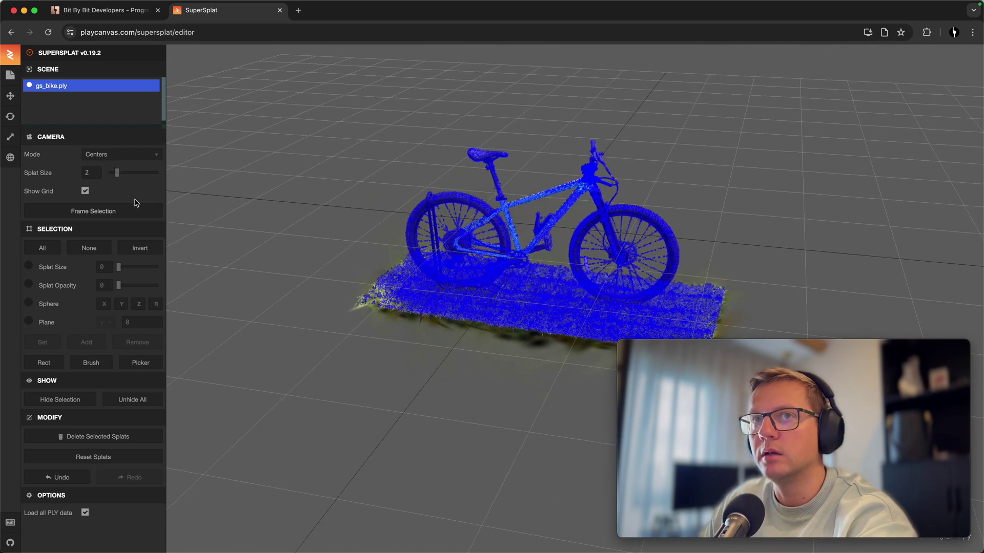
pyautogui.moveTo(116, 173); pyautogui.dragTo(106, 173)
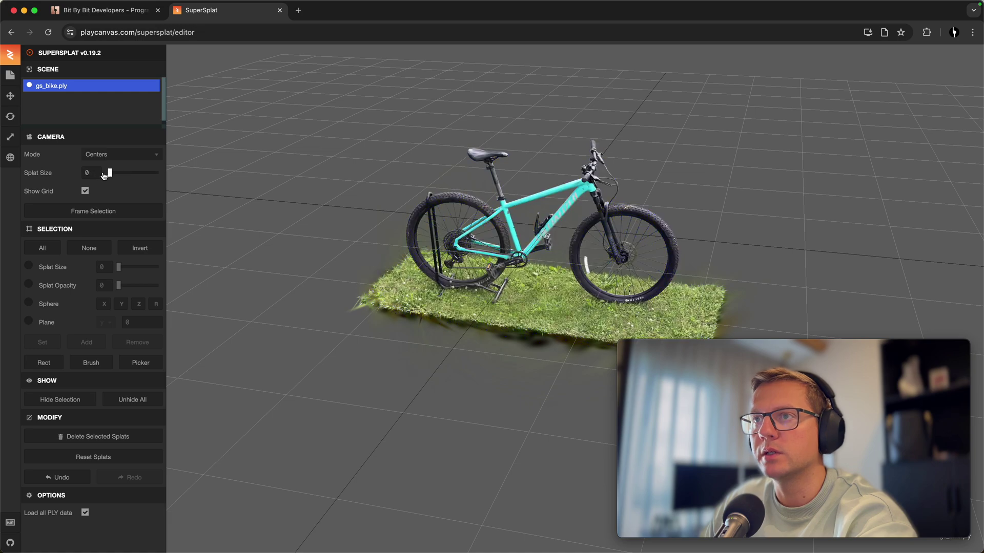
pyautogui.moveTo(235, 240); pyautogui.dragTo(461, 469)
# - Switch the camera mode to Rings, enlarge the splat size, and orbit low under the grass
pyautogui.click(128, 154)
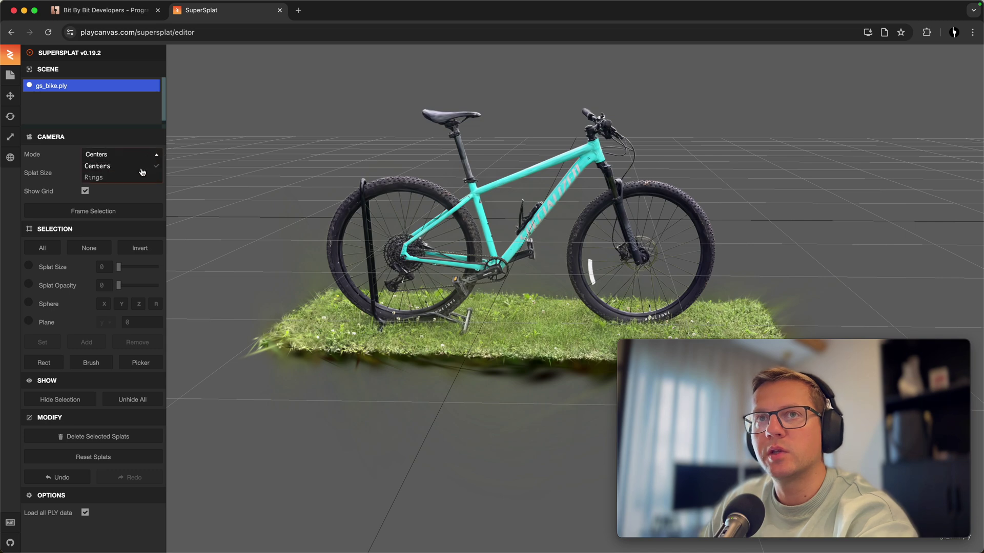
pyautogui.click(113, 178)
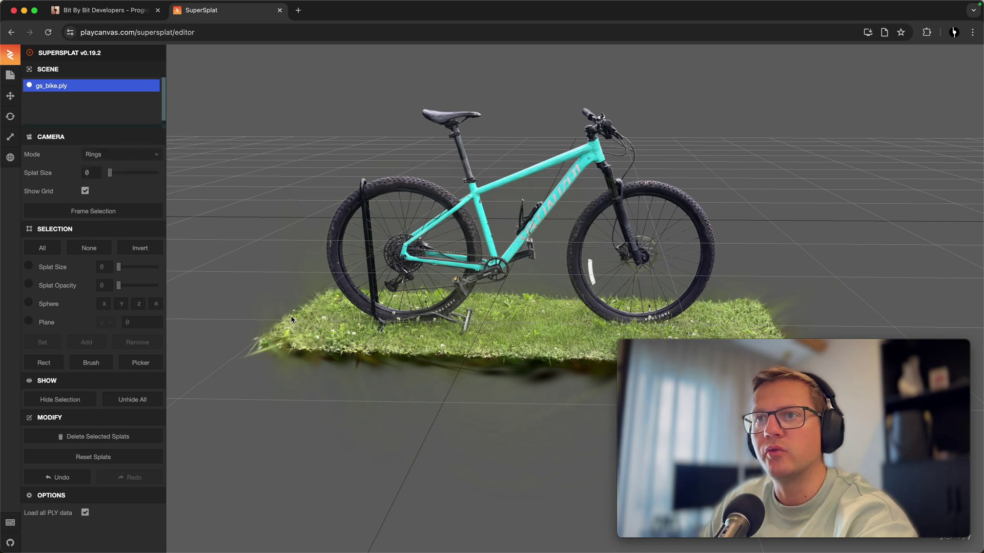
pyautogui.moveTo(109, 173); pyautogui.dragTo(113, 173)
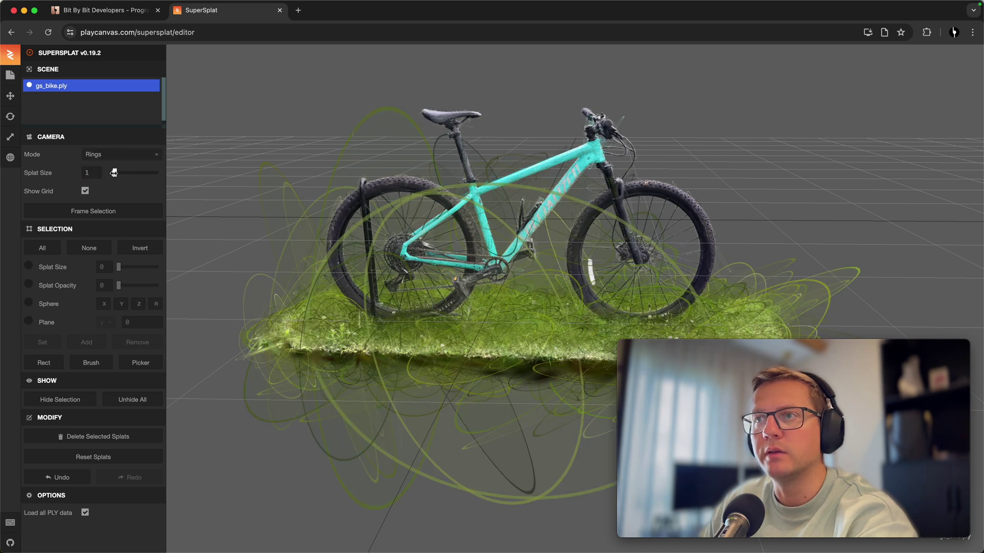
pyautogui.moveTo(287, 153); pyautogui.dragTo(382, 399)
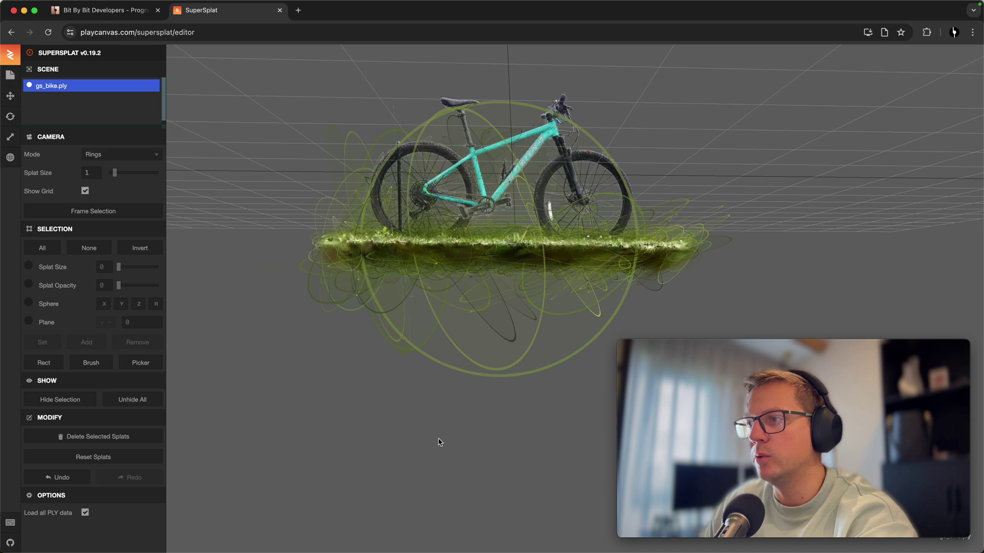
pyautogui.moveTo(418, 434); pyautogui.dragTo(416, 441)
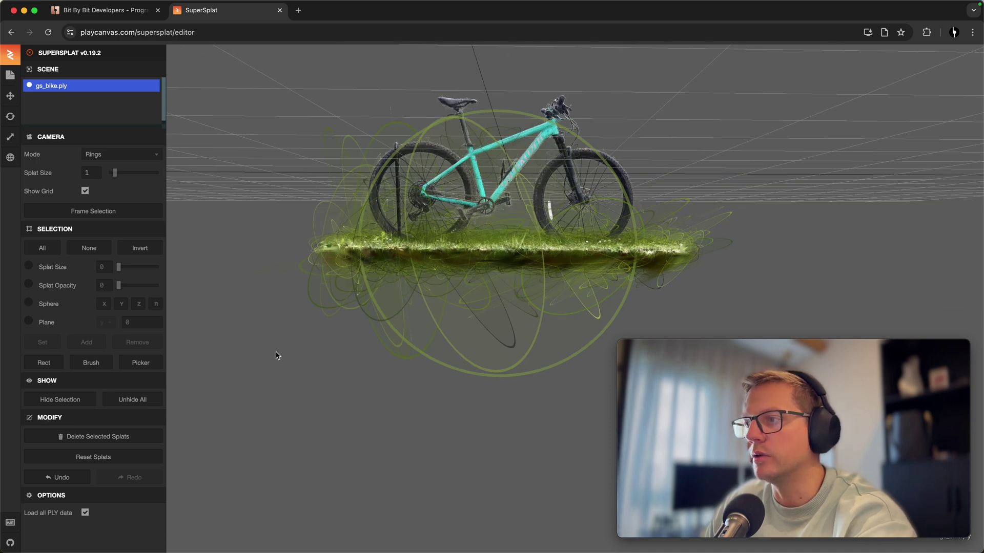
# - Box-select and delete the floating rings below the left and middle of the grass
pyautogui.click(45, 362)
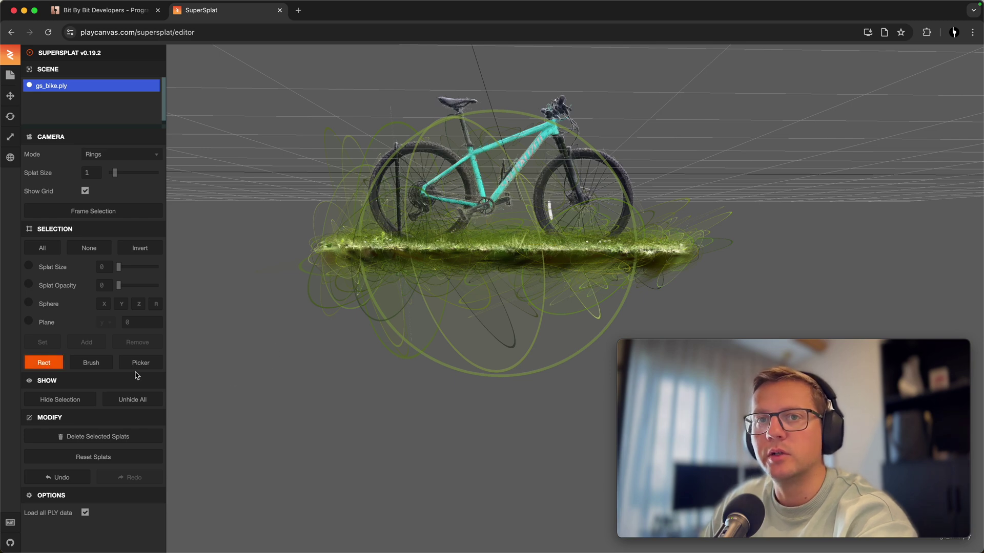
pyautogui.moveTo(301, 292); pyautogui.dragTo(302, 293)
pyautogui.press('Delete')
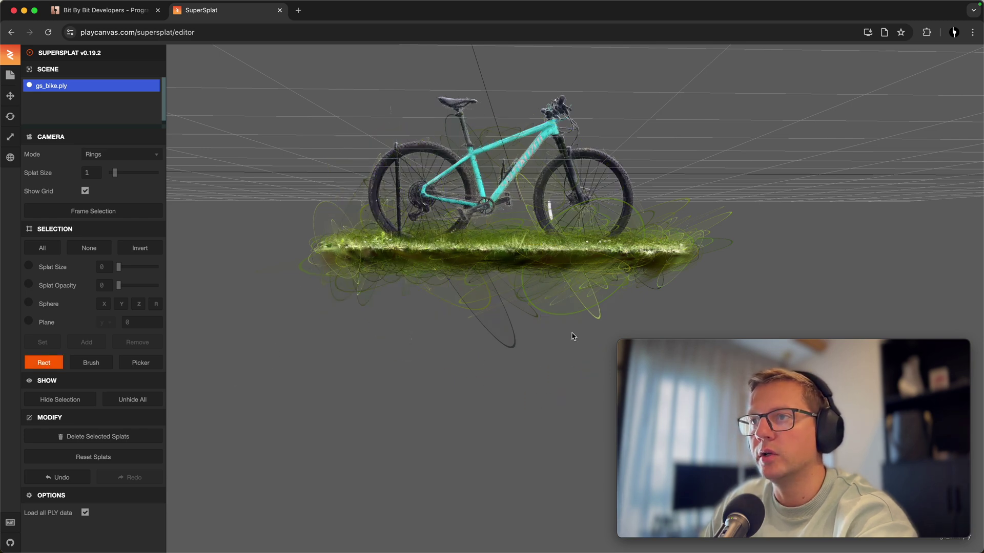
pyautogui.press('Delete')
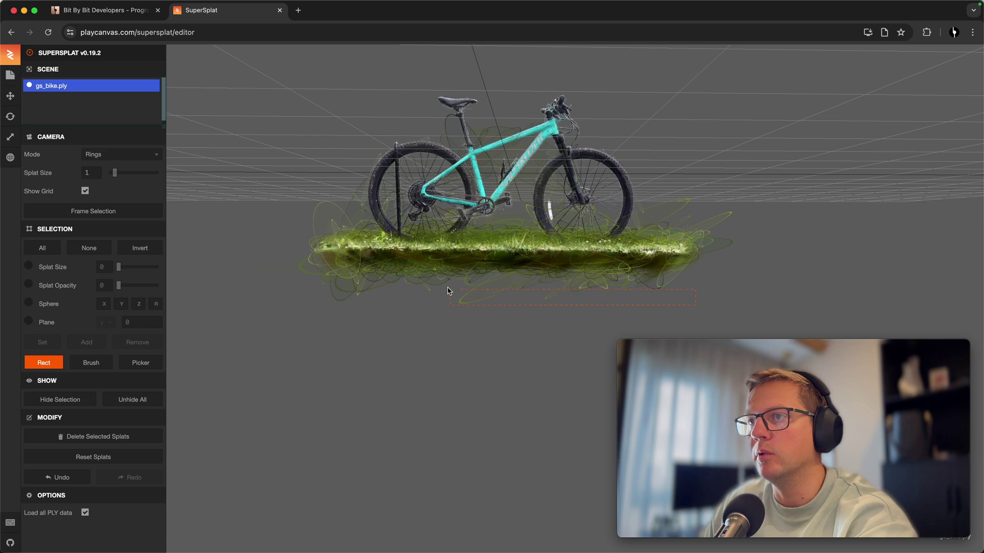
pyautogui.moveTo(448, 290); pyautogui.dragTo(449, 292)
pyautogui.press('Delete')
# - Delete the rings under the grass's right side and those left of the bike
pyautogui.moveTo(608, 285); pyautogui.dragTo(587, 291)
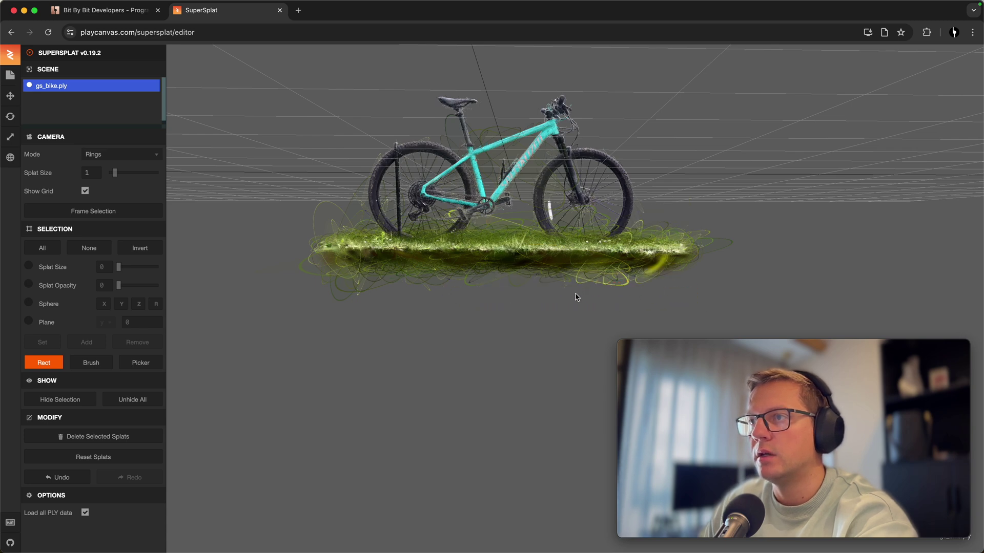
pyautogui.press('Delete')
pyautogui.moveTo(439, 320); pyautogui.dragTo(285, 307)
pyautogui.moveTo(329, 195); pyautogui.dragTo(359, 250)
pyautogui.press('Delete')
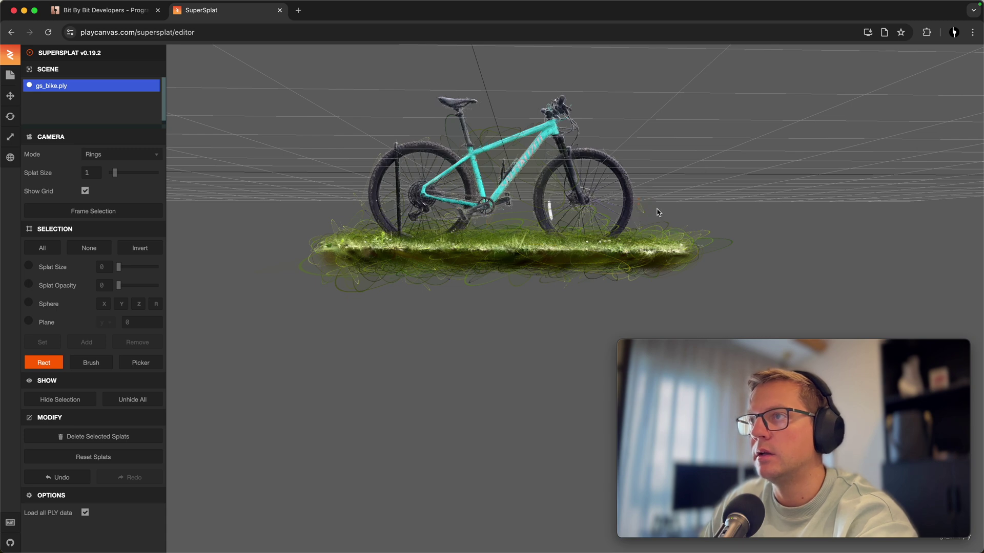
pyautogui.scroll(3, 470, 133)
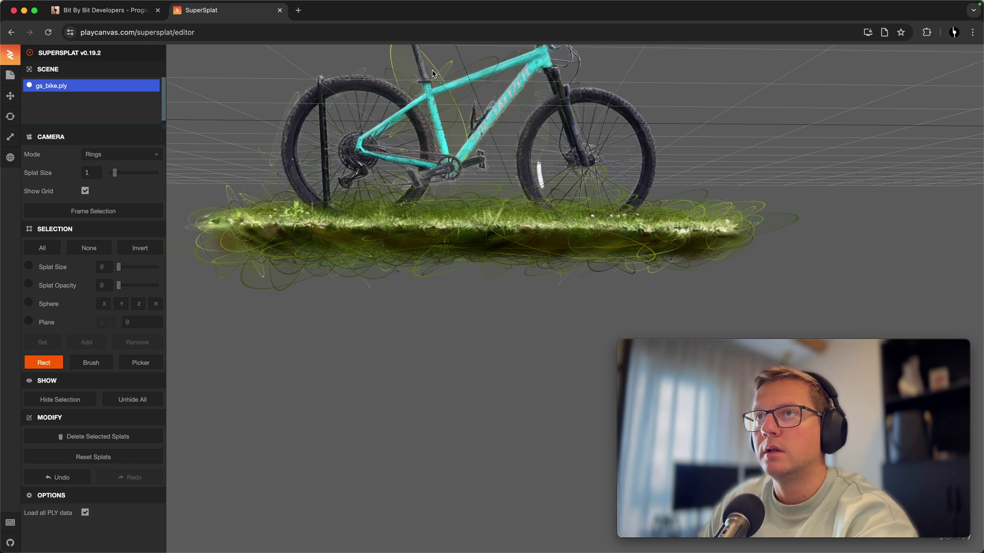
pyautogui.scroll(-3, 464, 205)
# - Raise the bike scan upward by dragging the Move tool's green arrow
pyautogui.click(49, 360)
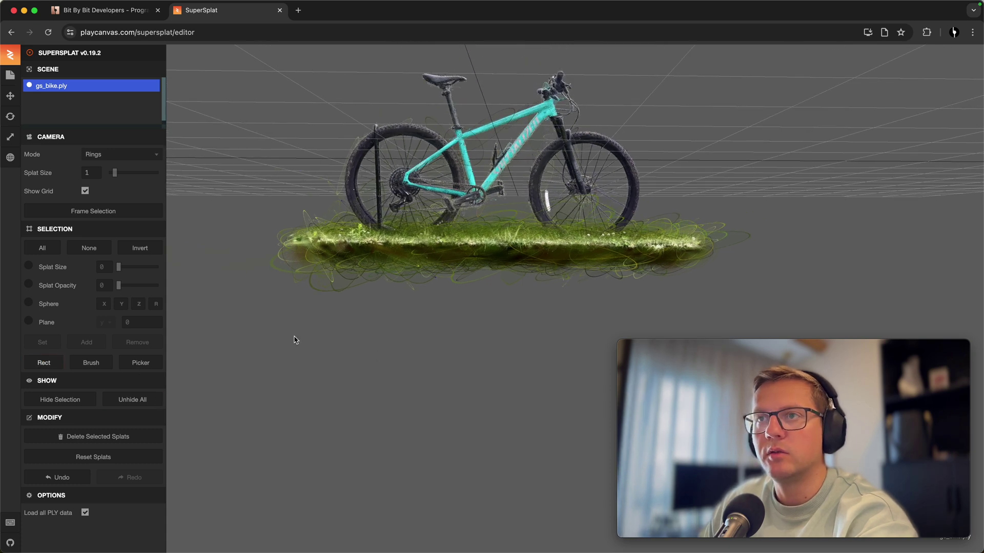
pyautogui.click(10, 96)
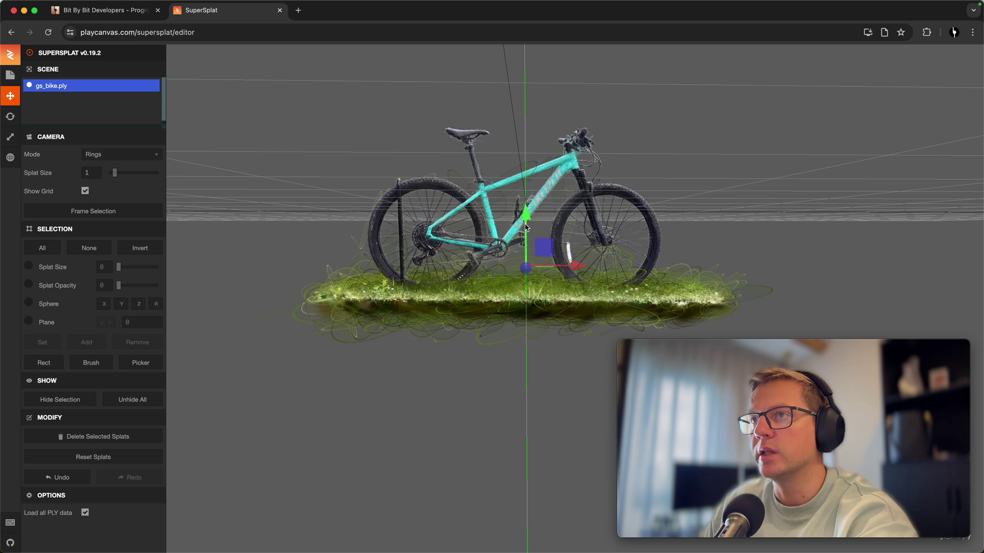
pyautogui.moveTo(525, 227); pyautogui.dragTo(523, 137)
pyautogui.moveTo(400, 310)
pyautogui.mouseDown()
pyautogui.moveTo(406, 323)
pyautogui.moveTo(395, 327)
pyautogui.moveTo(410, 325)
pyautogui.mouseUp()
# - Set Splat Size back to 0 and orbit around the bike
pyautogui.click(111, 178)
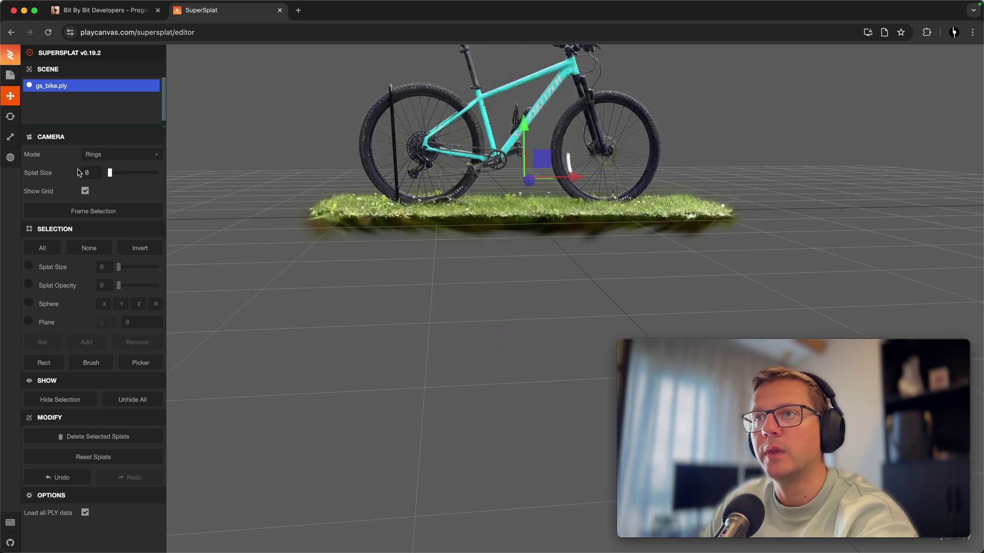
pyautogui.moveTo(464, 272); pyautogui.dragTo(417, 365)
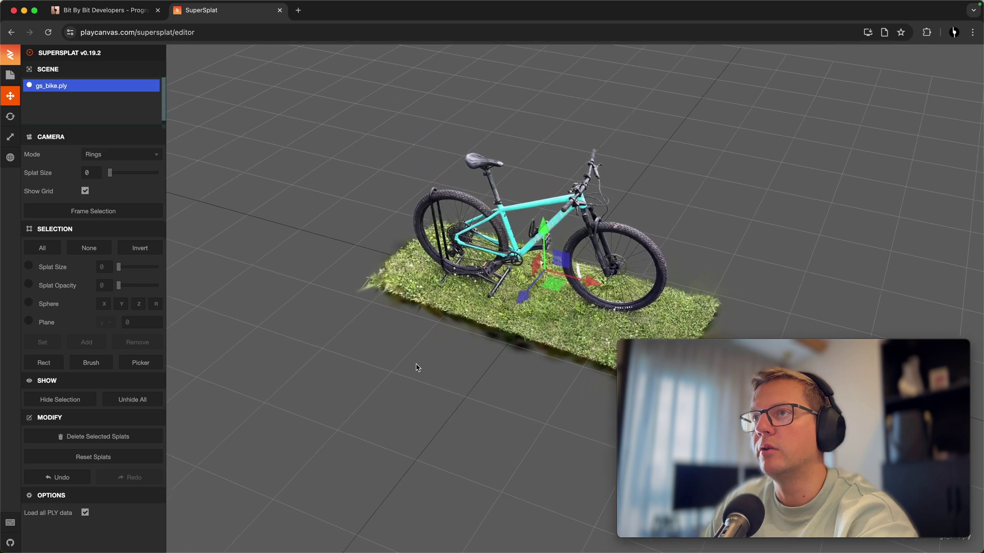
pyautogui.click(11, 96)
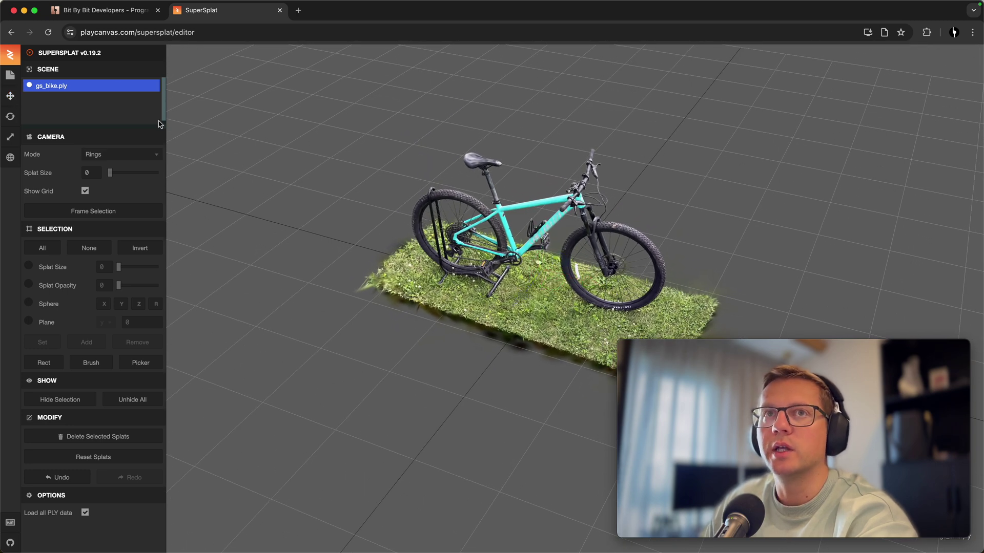
# - Export the cleaned bike scene from SuperSplat as a splat file named gs_bike.splat in the scans folder
pyautogui.moveTo(564, 138); pyautogui.dragTo(721, 151)
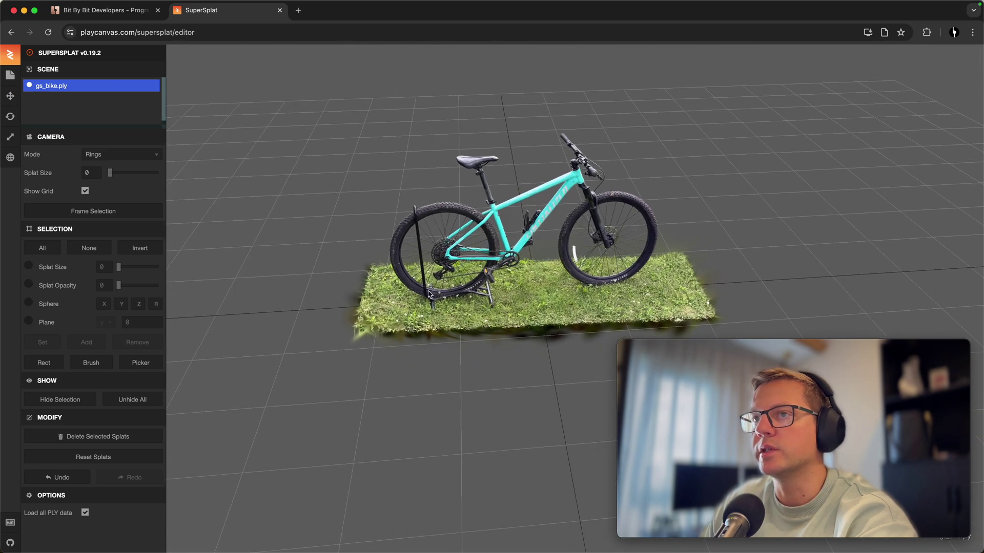
pyautogui.scroll(3, 333, 264)
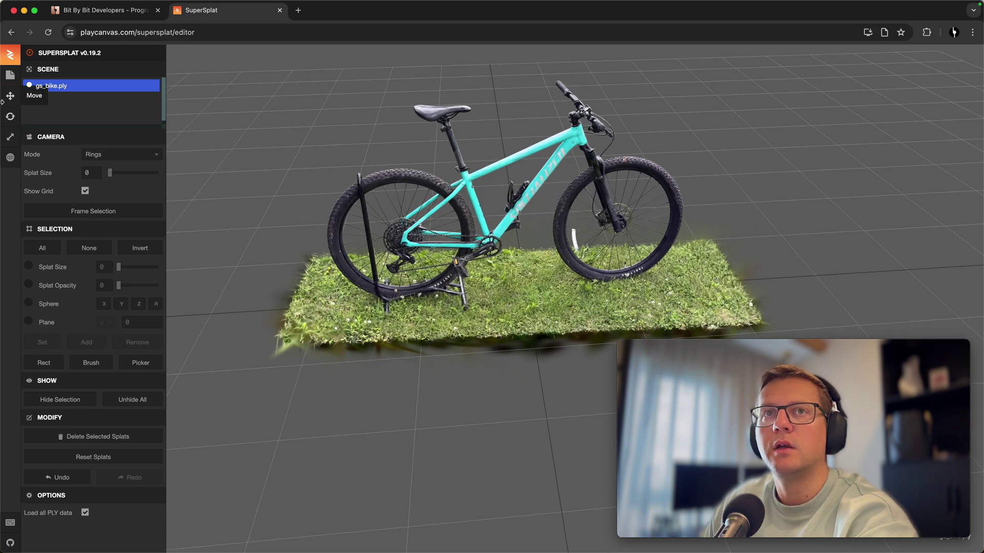
pyautogui.click(11, 76)
pyautogui.moveTo(71, 167)
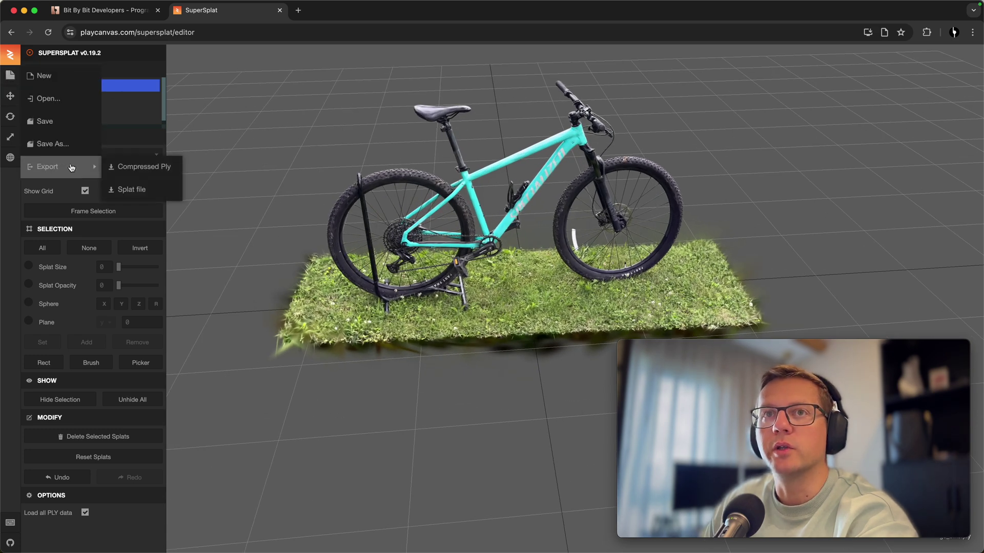
pyautogui.click(143, 190)
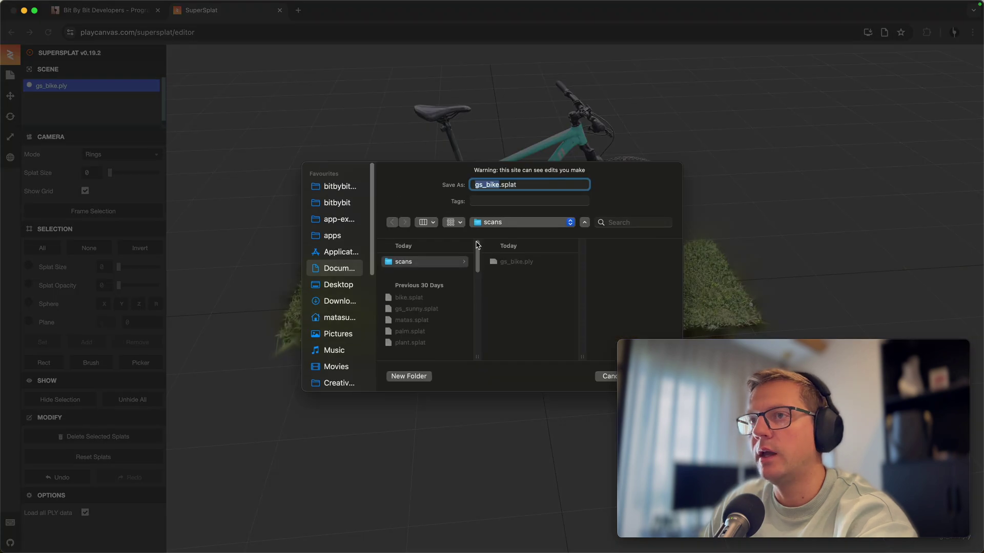
pyautogui.press('Return')
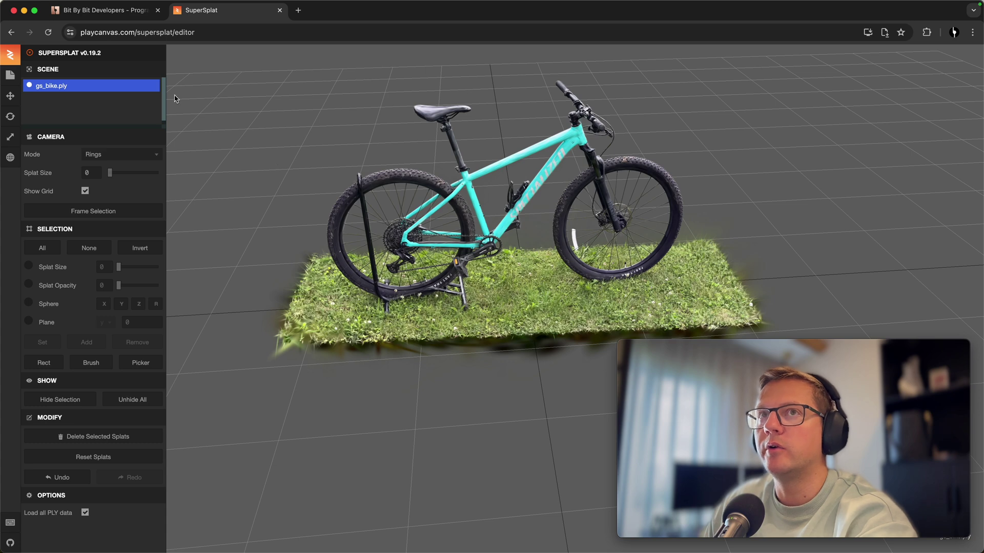
# - Start a new project titled 'Tutorial Demo 3D Scan' with the description 'Gaussian Splatting'
pyautogui.click(126, 11)
pyautogui.scroll(-2, 117, 243)
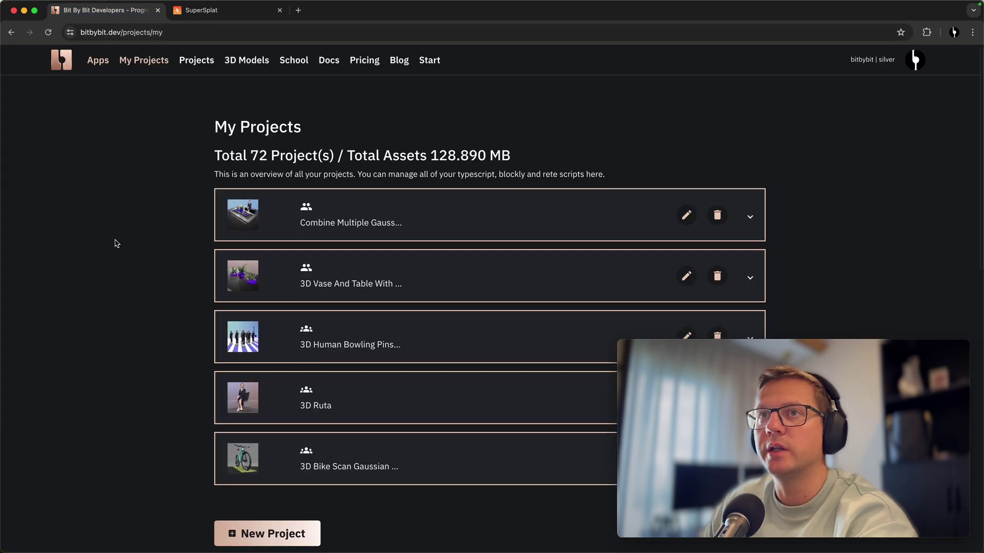
pyautogui.click(282, 506)
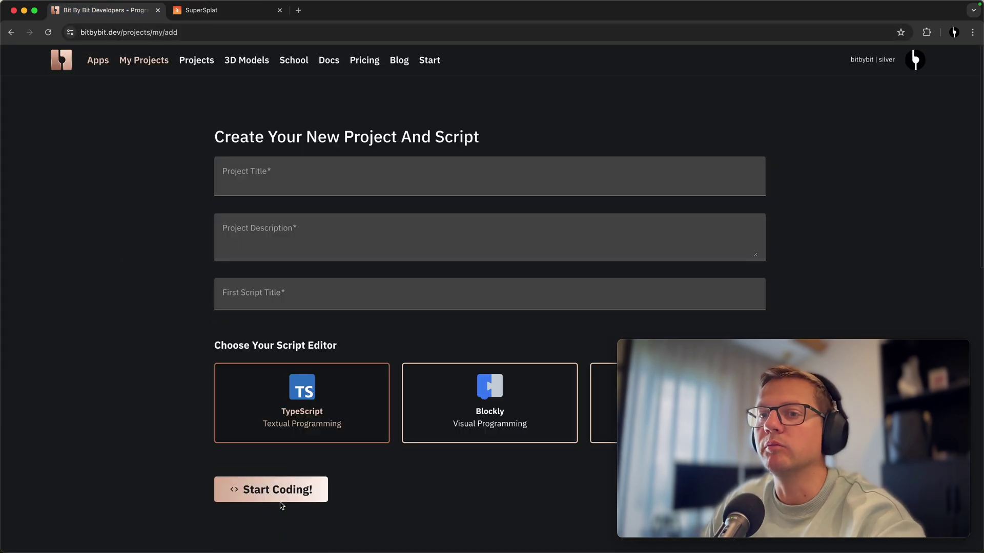
pyautogui.click(310, 180)
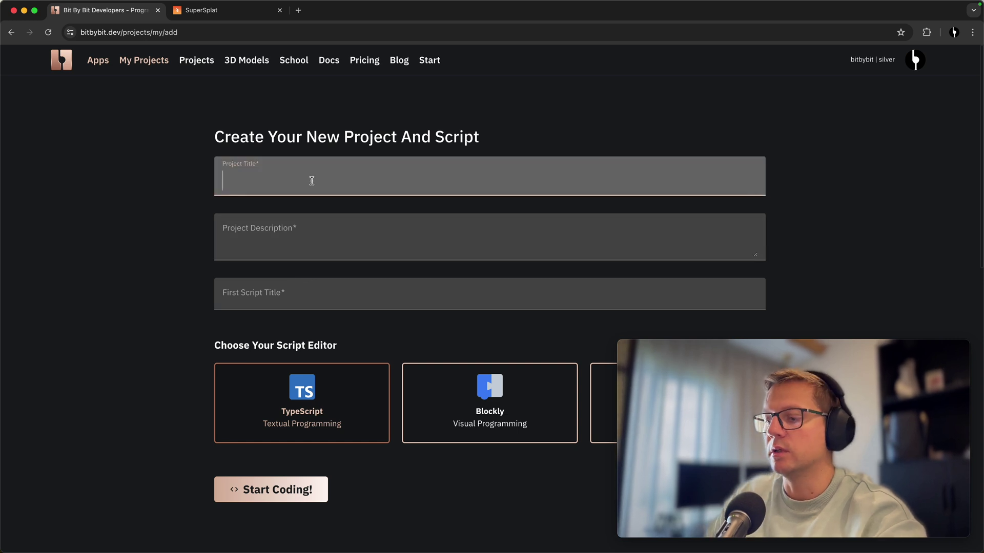
pyautogui.write('Tu')
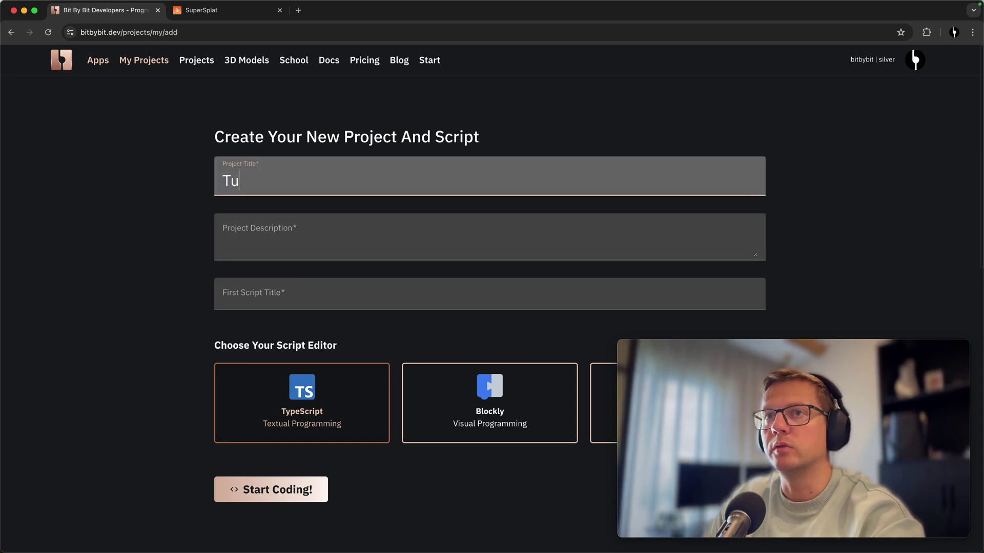
pyautogui.write('torial Demo 3')
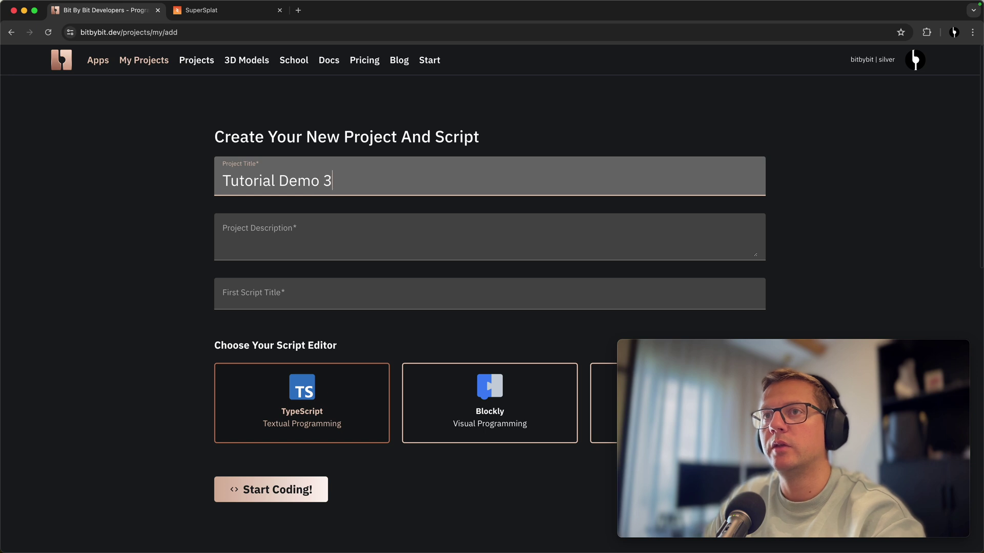
pyautogui.write('D Scan')
pyautogui.press('Tab')
pyautogui.write('Gaus')
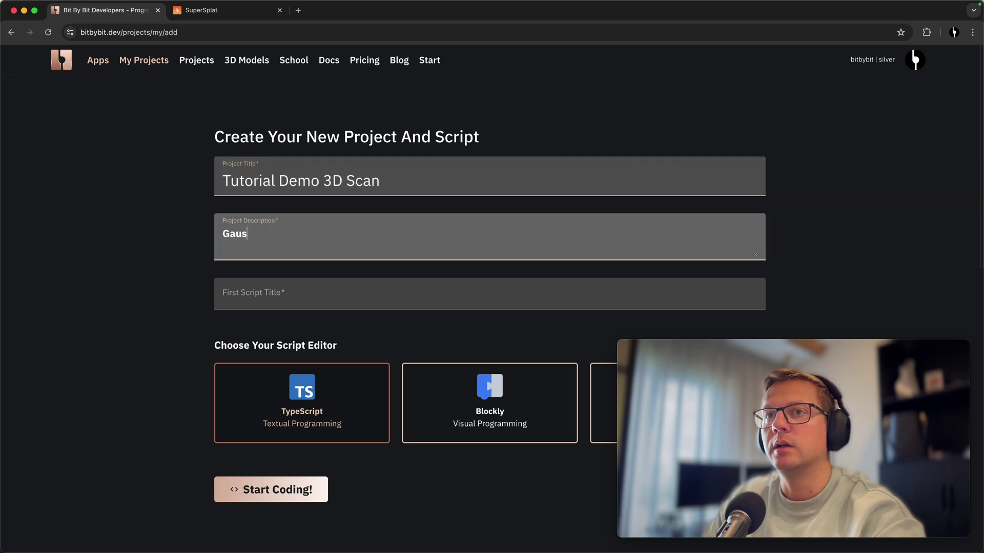
pyautogui.write('sian Splatting')
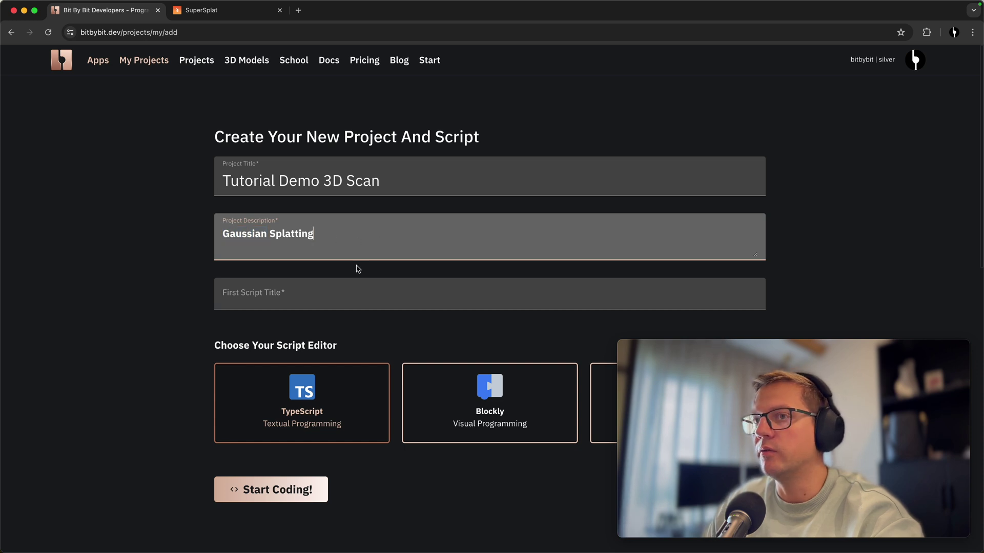
# - Name the first script 'Bike', choose the Rete editor, and create the project
pyautogui.click(347, 297)
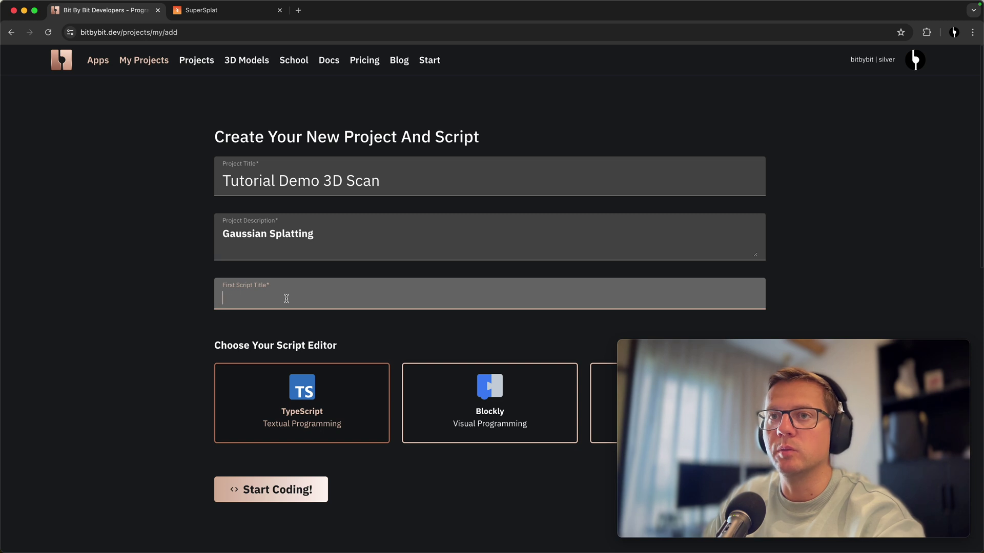
pyautogui.write('Bike')
pyautogui.scroll(-5, 314, 200)
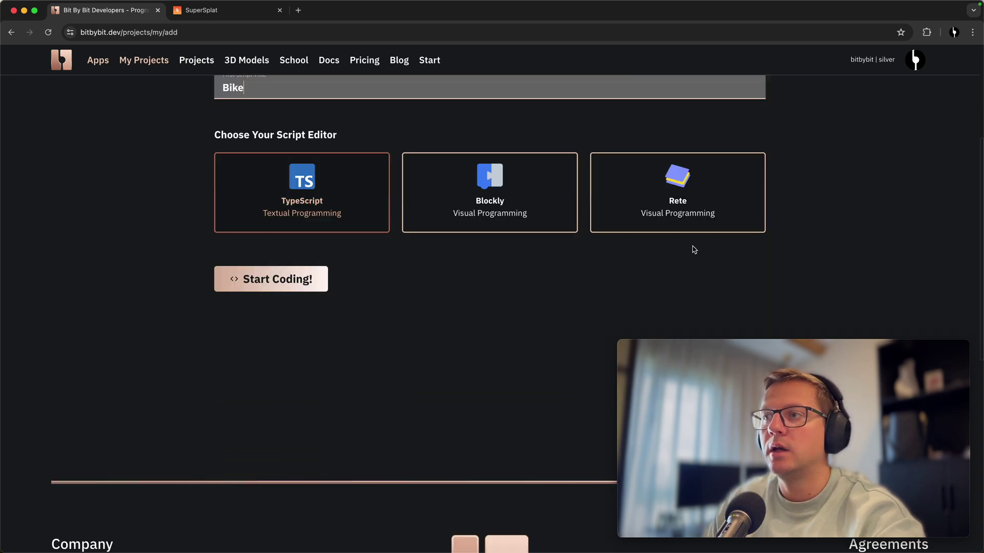
pyautogui.click(697, 205)
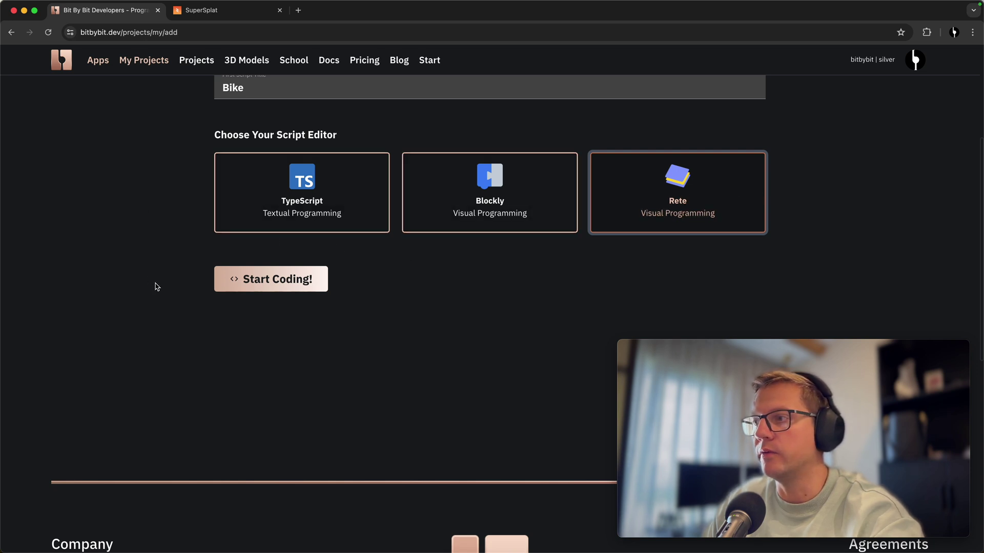
pyautogui.click(270, 283)
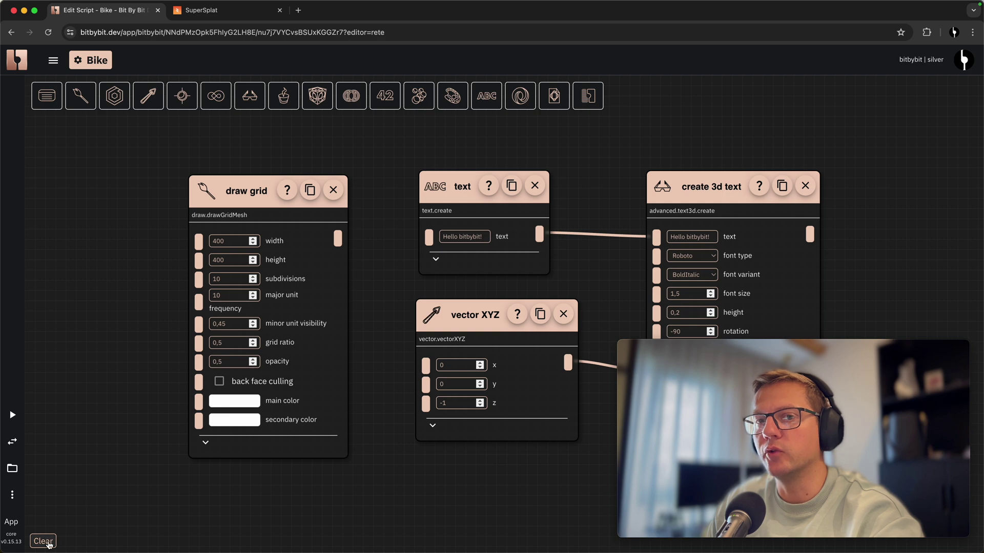
# - Clear the Bike script's starter nodes and open the Add Asset form from the project panel
pyautogui.click(42, 540)
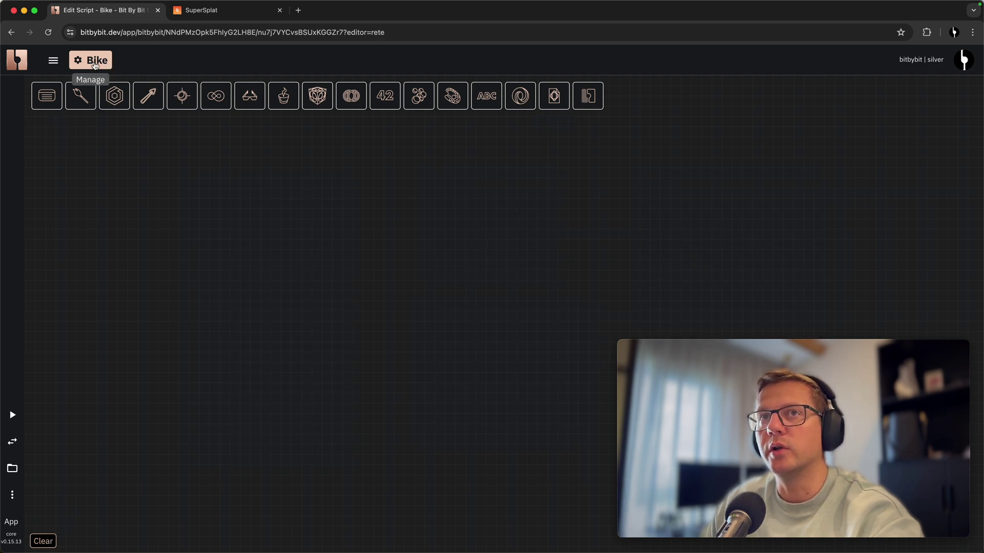
pyautogui.click(94, 62)
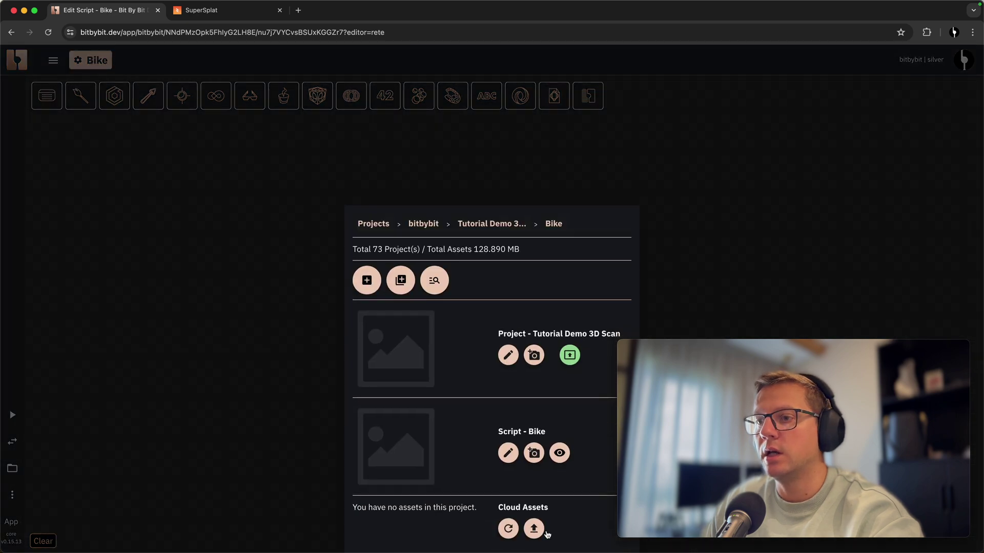
pyautogui.click(543, 531)
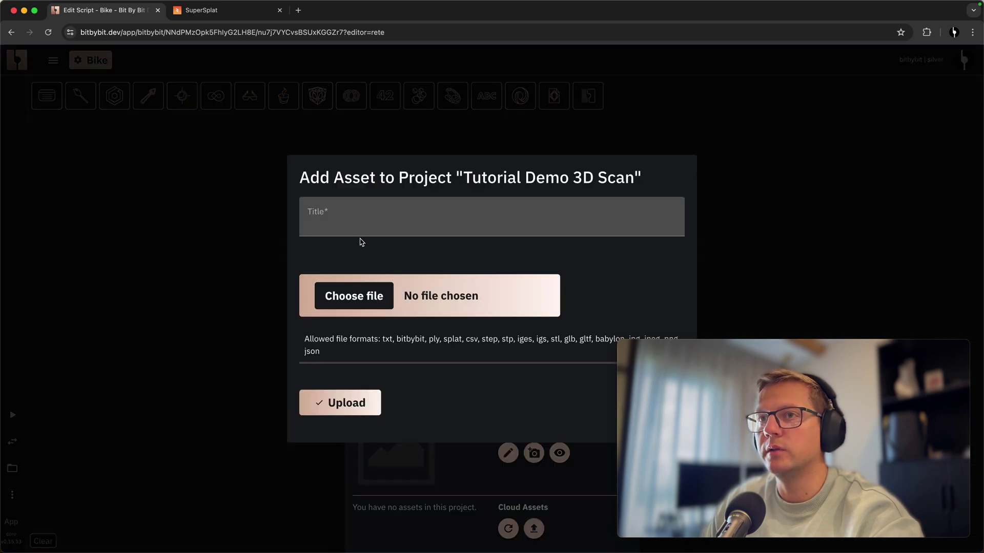
# - Title the asset 'bike', choose gs_bike.splat from the scans folder, and upload it to Cloud Assets
pyautogui.click(369, 220)
pyautogui.write('bike')
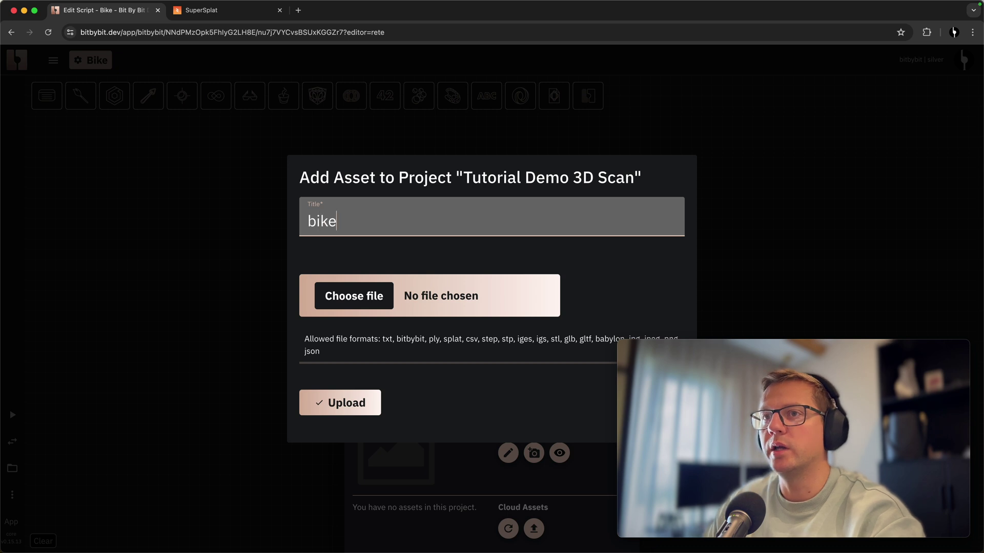
pyautogui.click(370, 296)
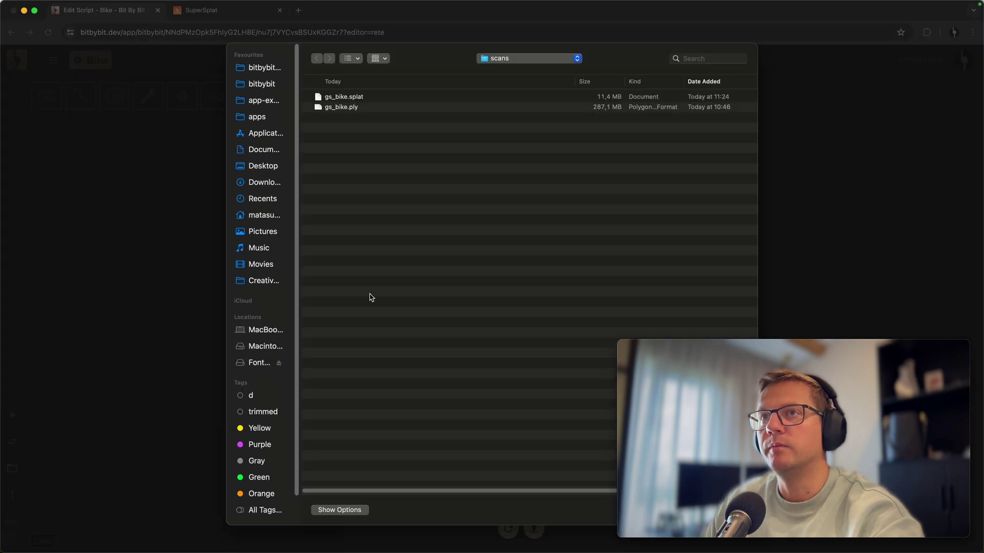
pyautogui.click(339, 97)
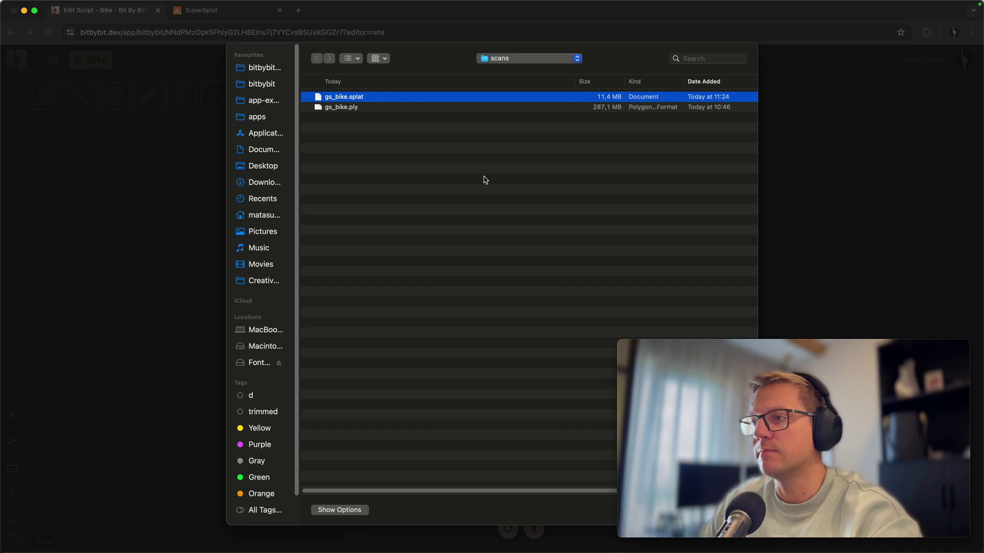
pyautogui.press('Return')
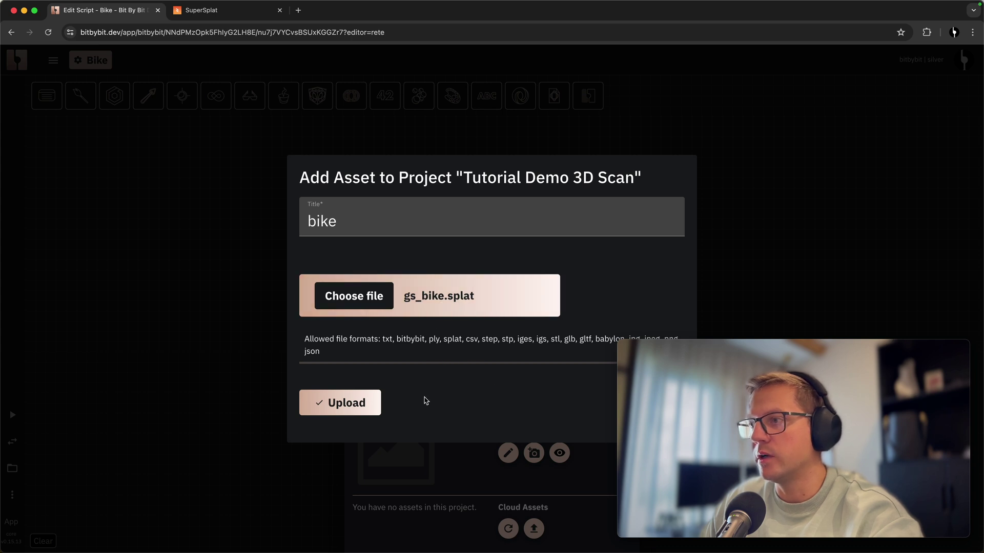
pyautogui.click(334, 407)
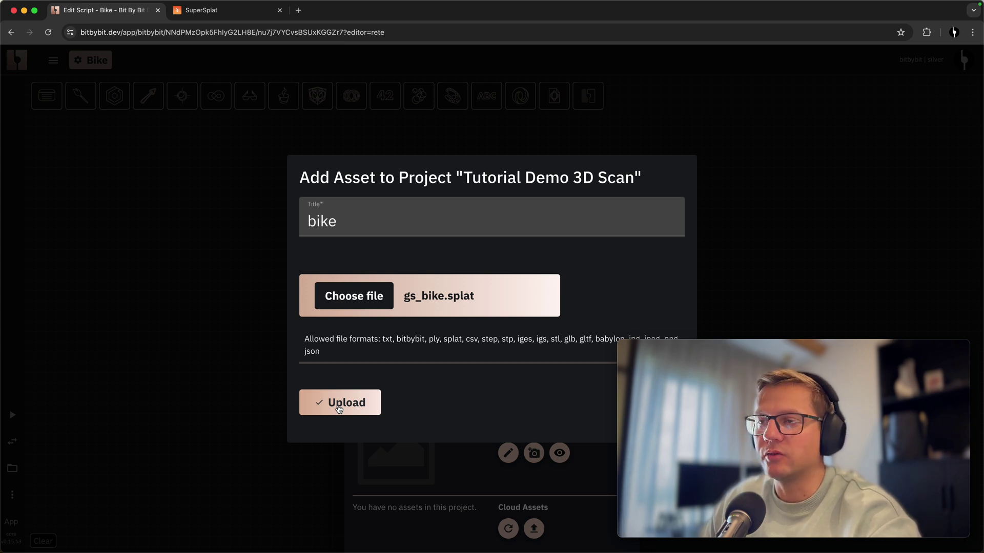
pyautogui.click(339, 405)
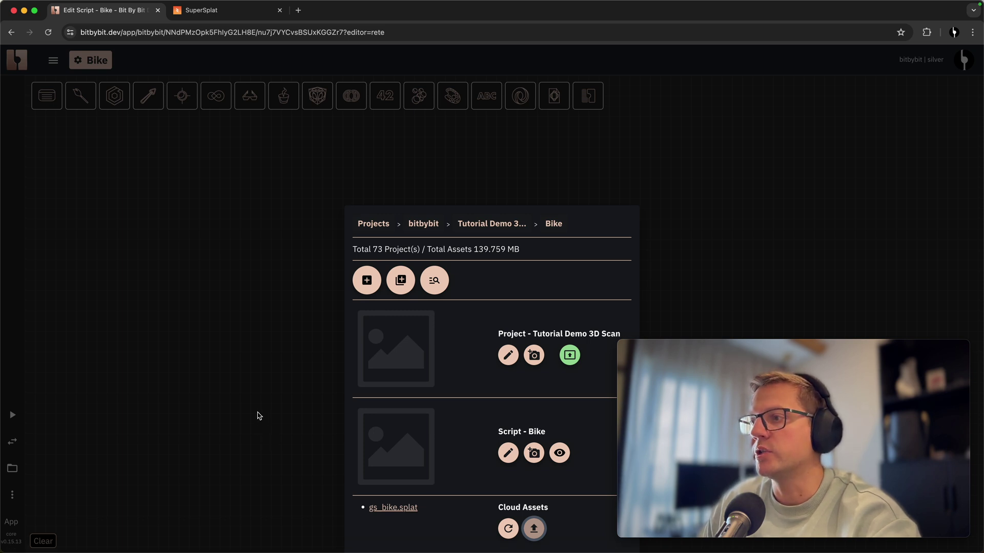
# - Add a cloud file node to the Bike canvas with its file name set to gs_bike.splat
pyautogui.click(219, 318)
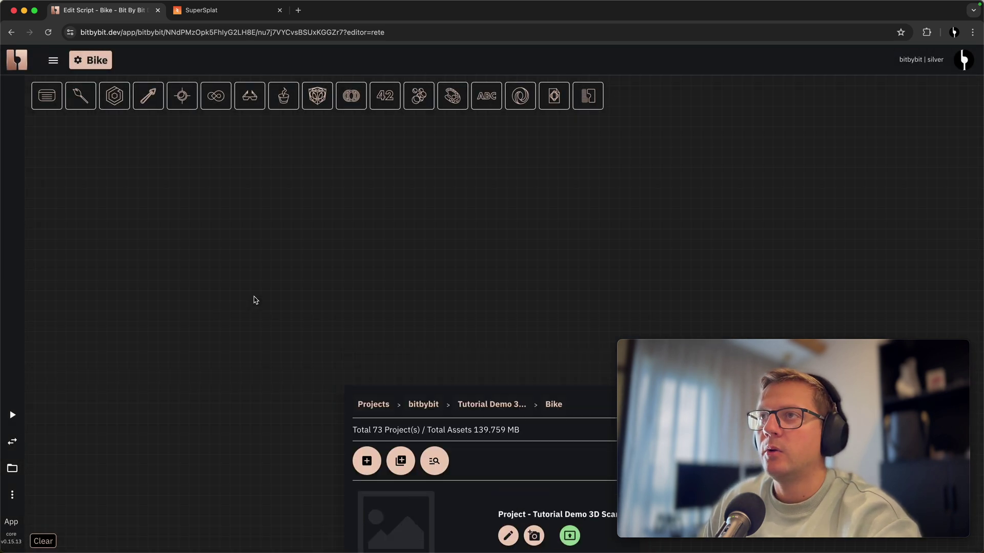
pyautogui.click(556, 98)
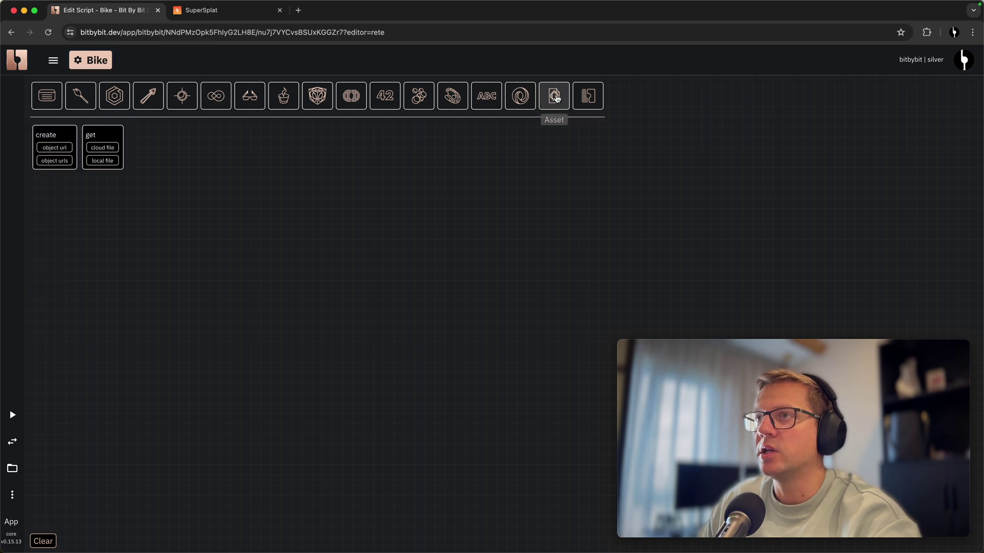
pyautogui.click(114, 147)
pyautogui.moveTo(545, 318); pyautogui.dragTo(276, 291)
pyautogui.click(269, 314)
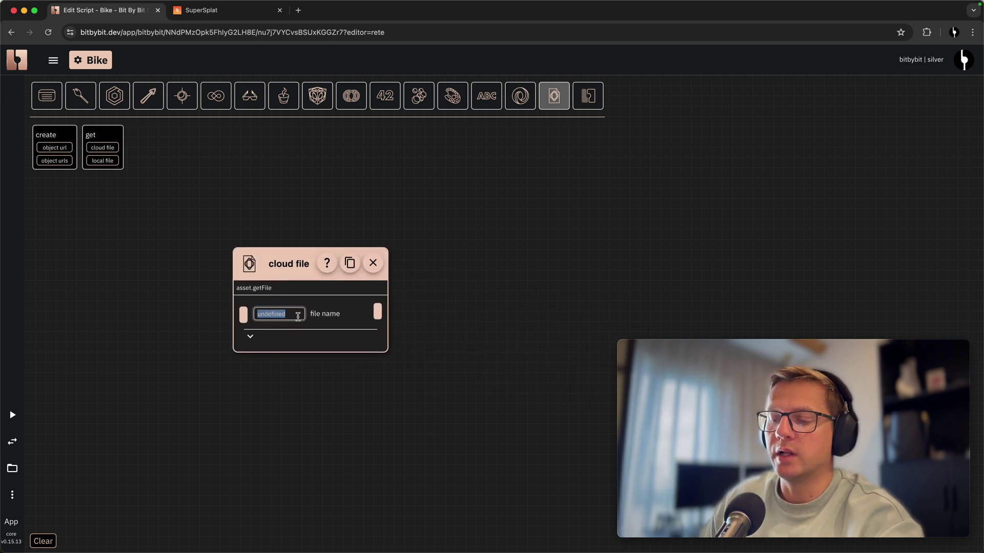
pyautogui.write('gs_')
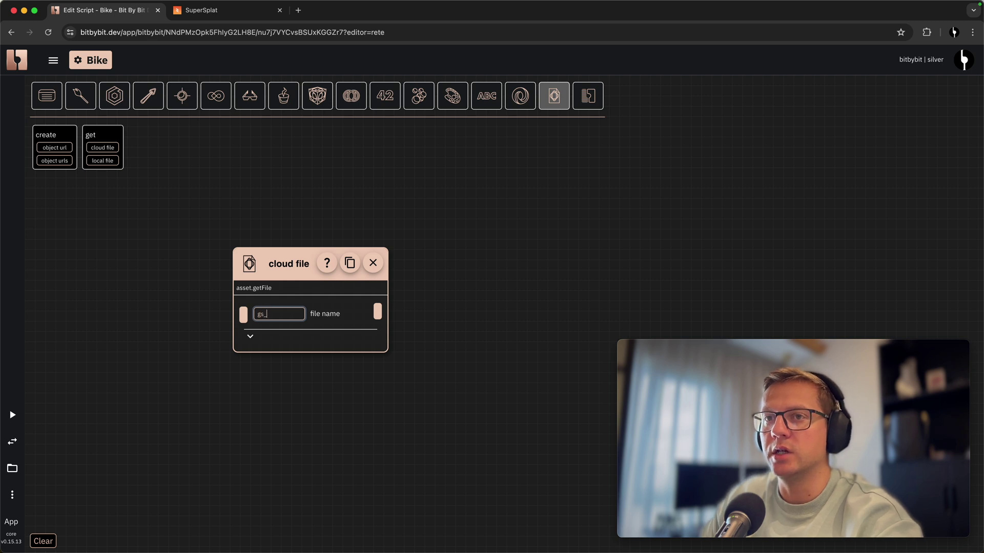
pyautogui.write('bike.spla')
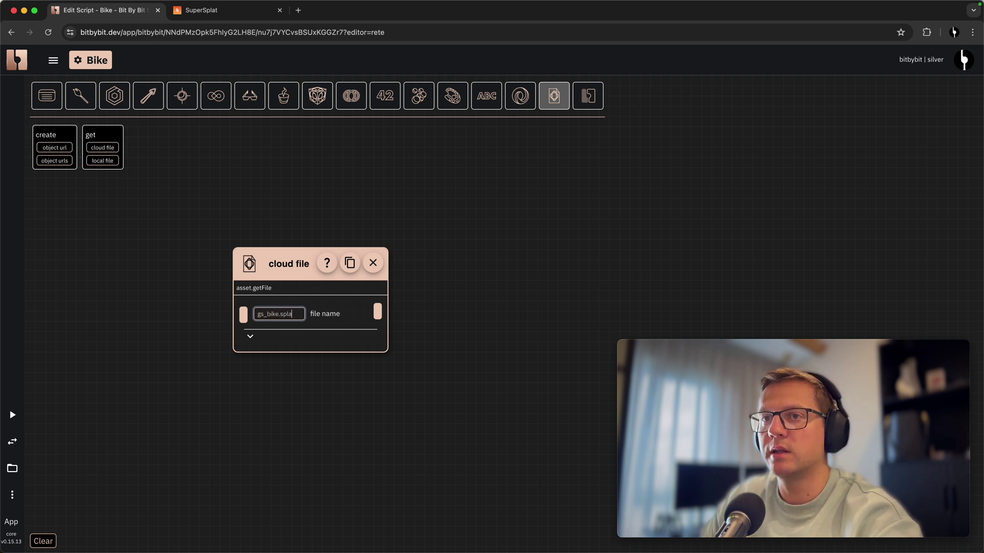
pyautogui.write('t')
pyautogui.press('Return')
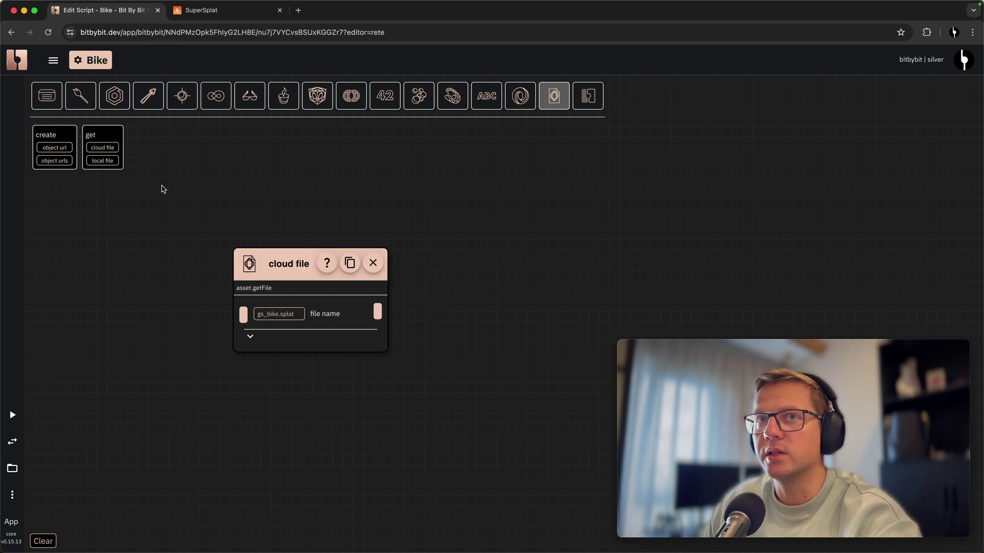
pyautogui.moveTo(271, 254); pyautogui.dragTo(205, 245)
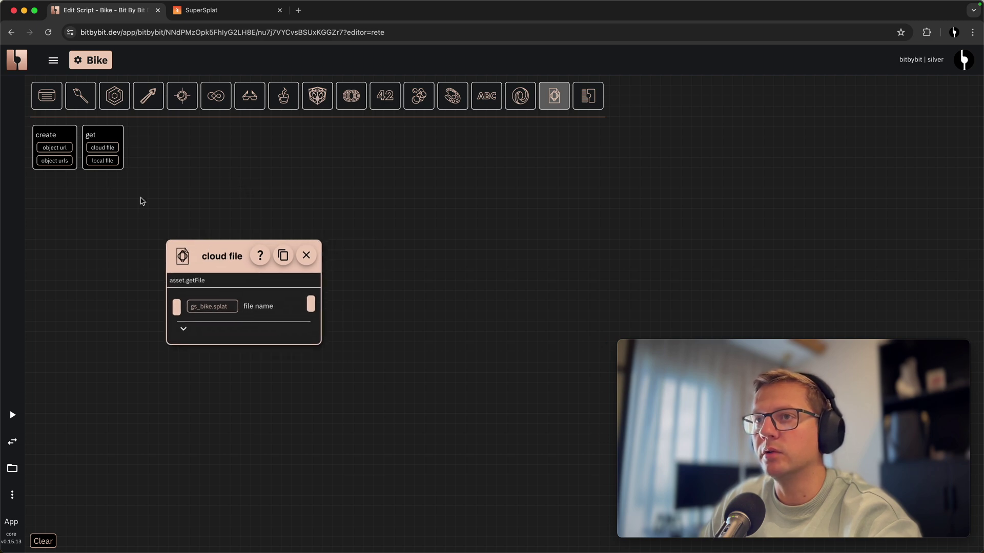
# - Add an object url node and wire the cloud file output into its file input
pyautogui.click(55, 148)
pyautogui.moveTo(523, 310); pyautogui.dragTo(386, 250)
pyautogui.moveTo(310, 304); pyautogui.dragTo(362, 308)
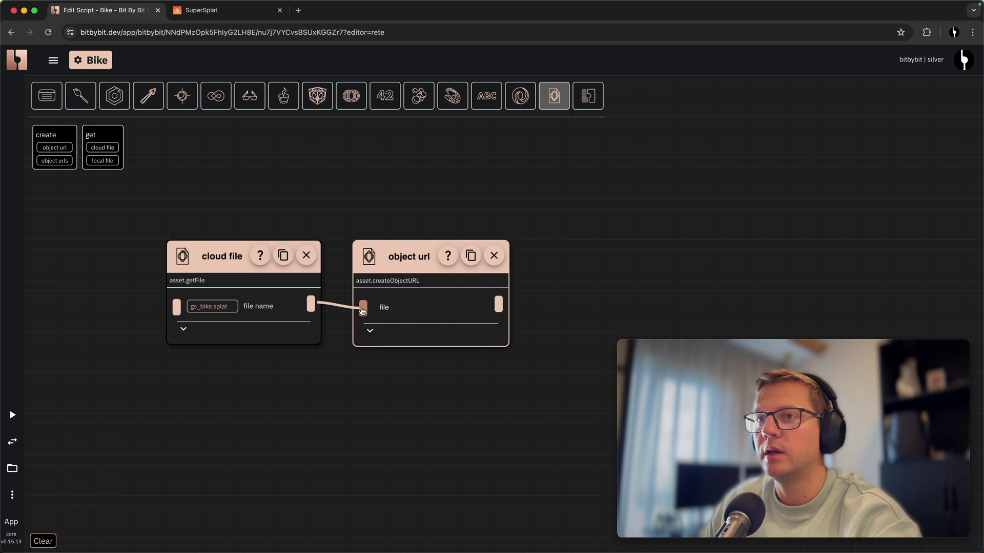
pyautogui.moveTo(579, 273); pyautogui.dragTo(528, 268)
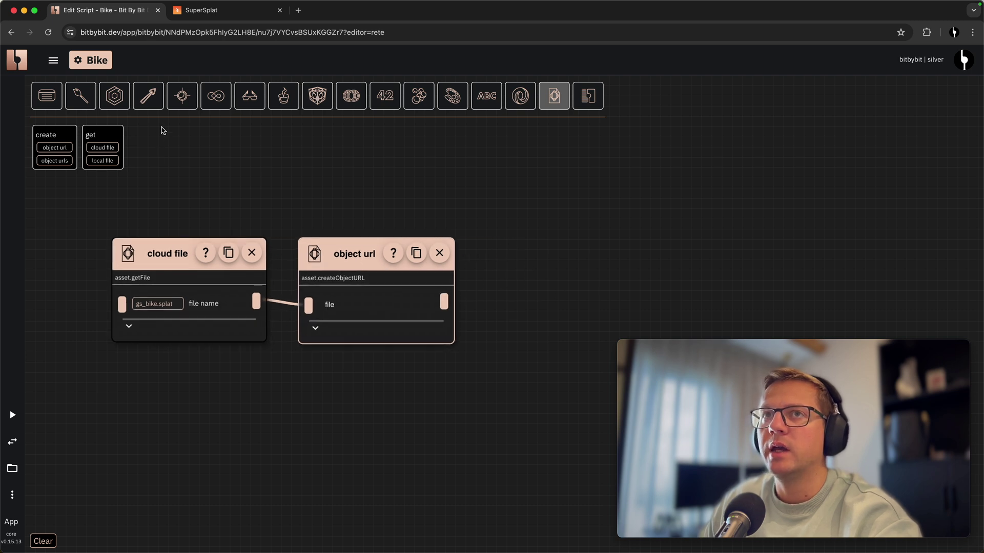
# - Add a gaussian splatting mesh node and connect the object url output to its url input
pyautogui.click(115, 101)
pyautogui.click(108, 131)
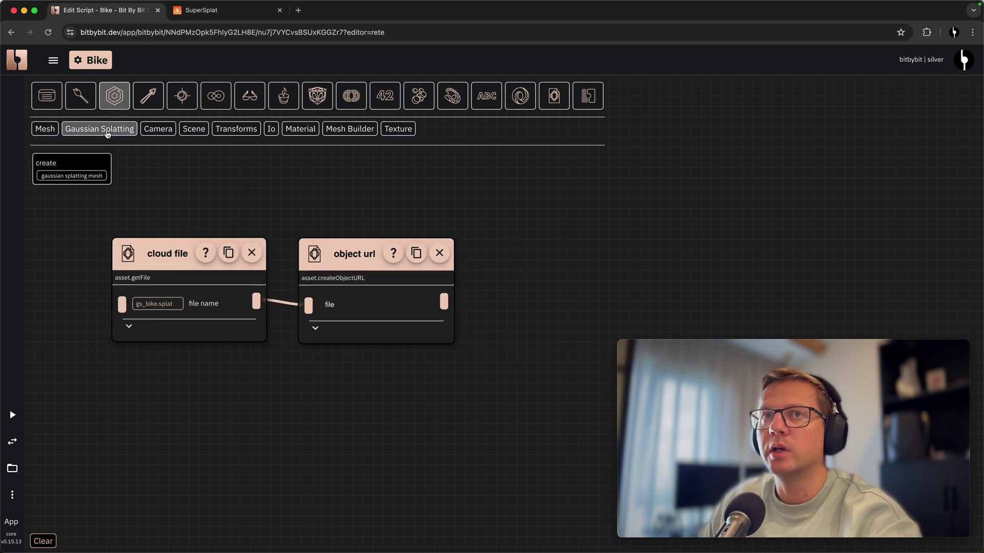
pyautogui.click(68, 180)
pyautogui.moveTo(550, 255); pyautogui.dragTo(377, 253)
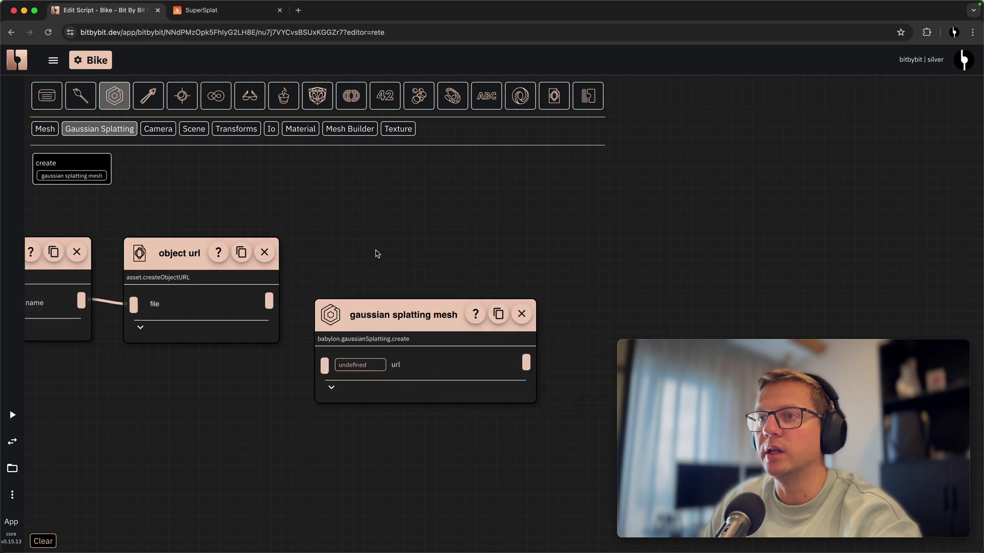
pyautogui.moveTo(390, 325); pyautogui.dragTo(400, 276)
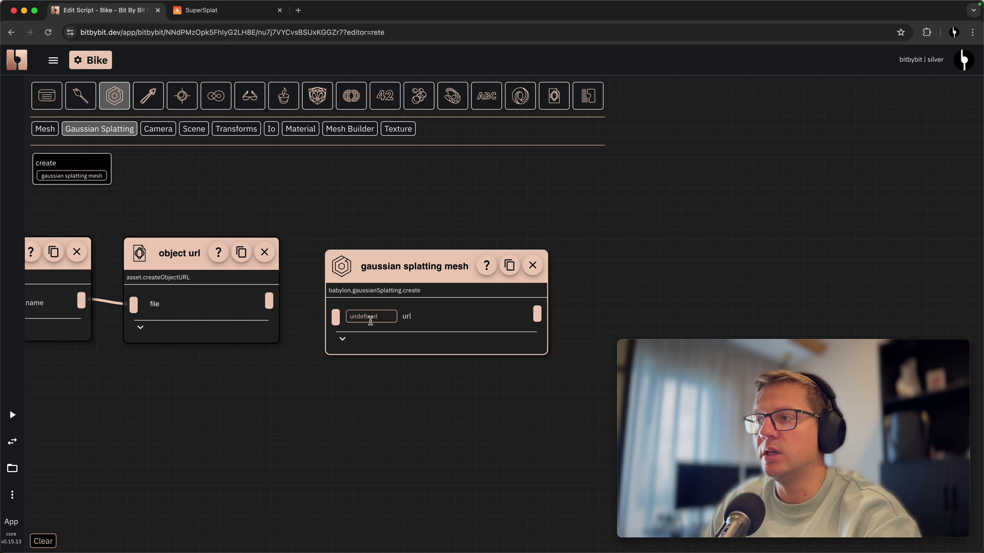
pyautogui.moveTo(269, 300); pyautogui.dragTo(336, 317)
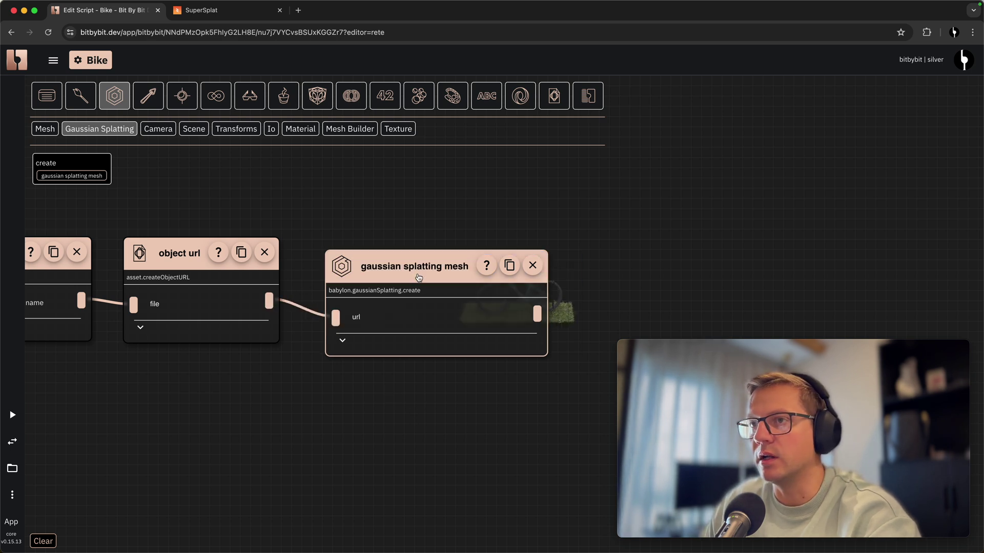
pyautogui.moveTo(420, 270); pyautogui.dragTo(414, 255)
pyautogui.moveTo(614, 237); pyautogui.dragTo(726, 221)
pyautogui.scroll(-2, 426, 457)
pyautogui.moveTo(426, 457); pyautogui.dragTo(414, 454)
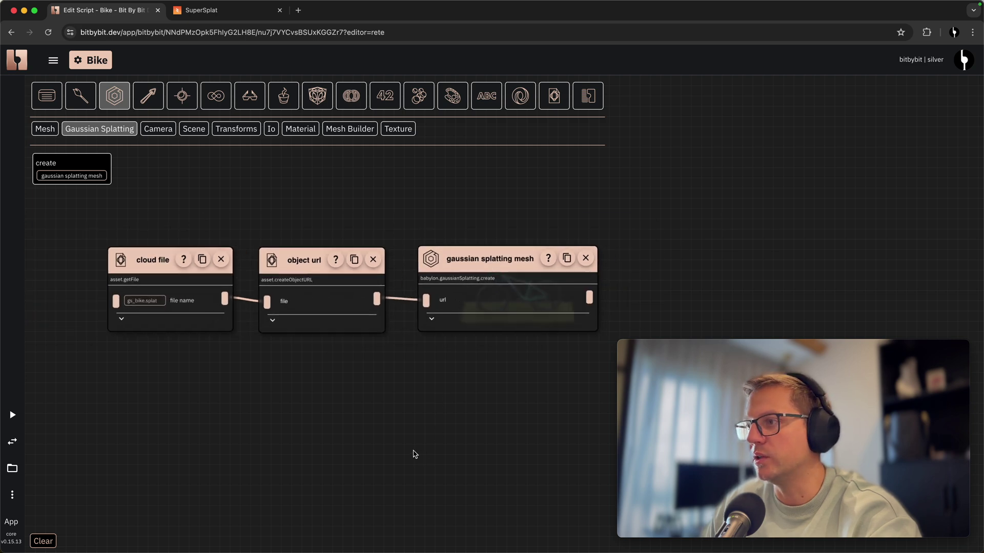
pyautogui.scroll(-1, 430, 451)
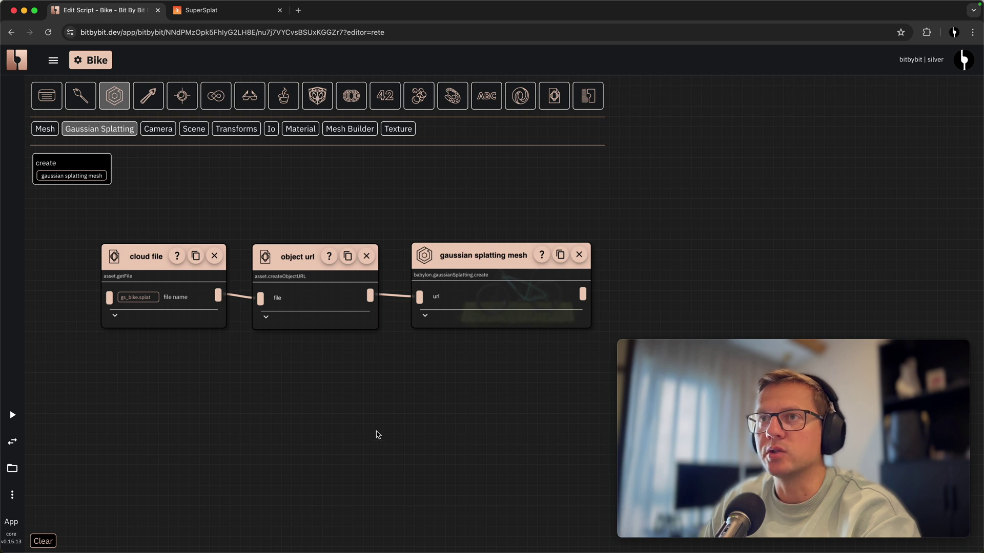
# - Check the gs_bike.splat asset in the project browser, reconnect the mesh url wire, and show the 3D scene
pyautogui.click(110, 133)
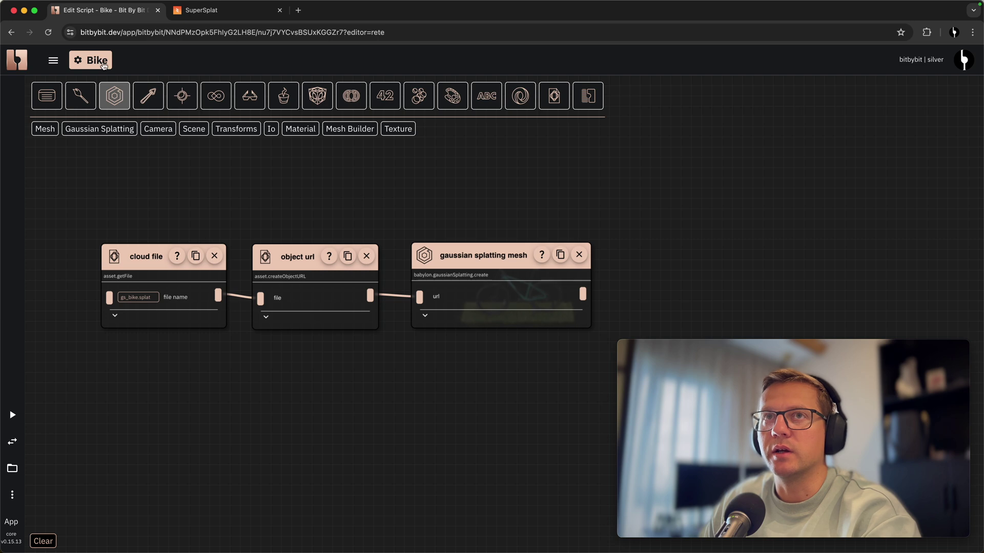
pyautogui.click(102, 63)
pyautogui.rightClick(385, 513)
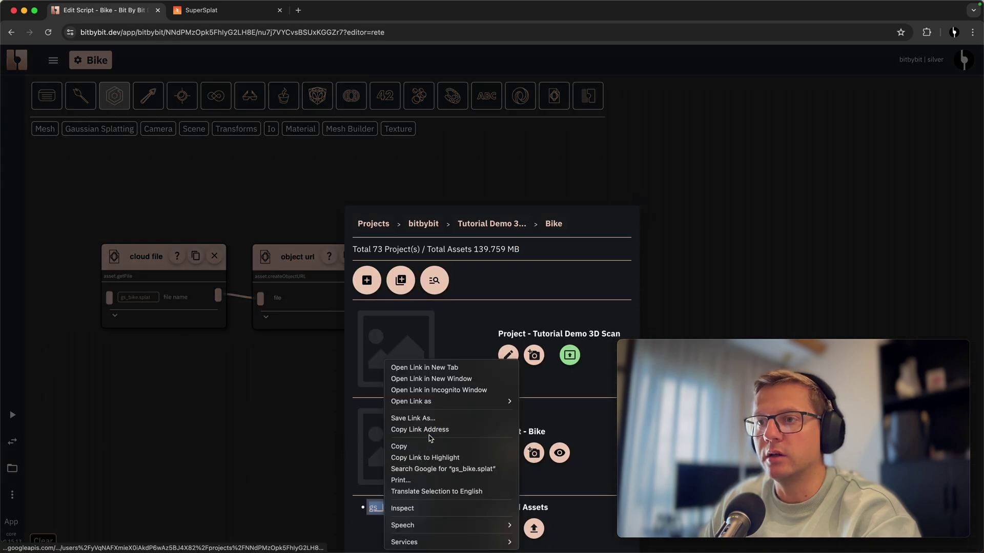
pyautogui.click(189, 377)
pyautogui.click(266, 425)
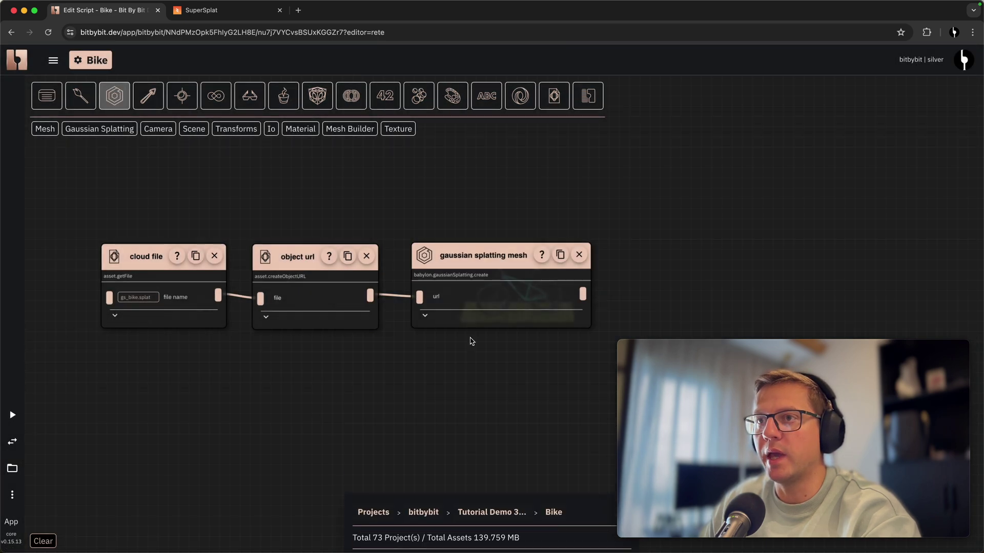
pyautogui.moveTo(429, 301)
pyautogui.mouseDown()
pyautogui.moveTo(402, 369)
pyautogui.moveTo(419, 297)
pyautogui.mouseUp()
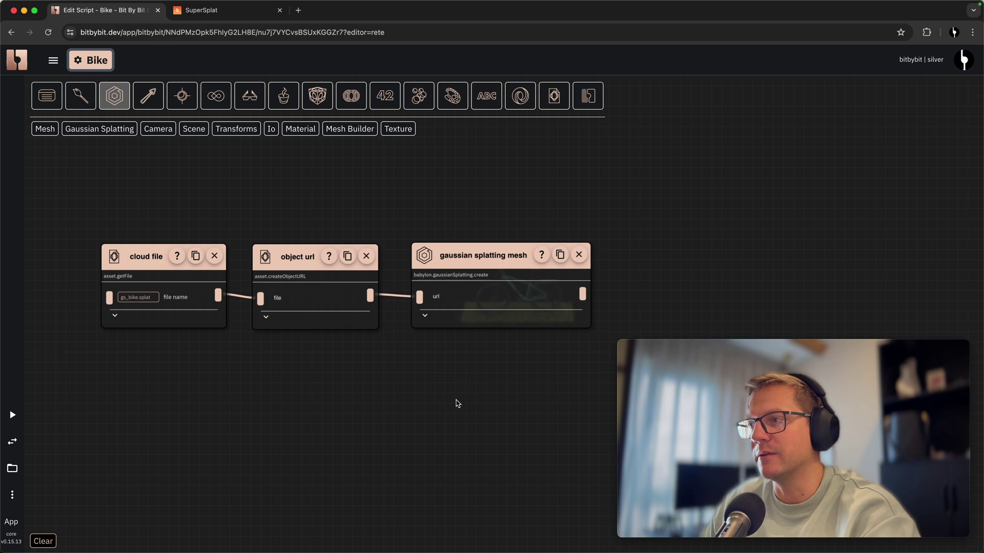
pyautogui.moveTo(457, 401); pyautogui.dragTo(458, 472)
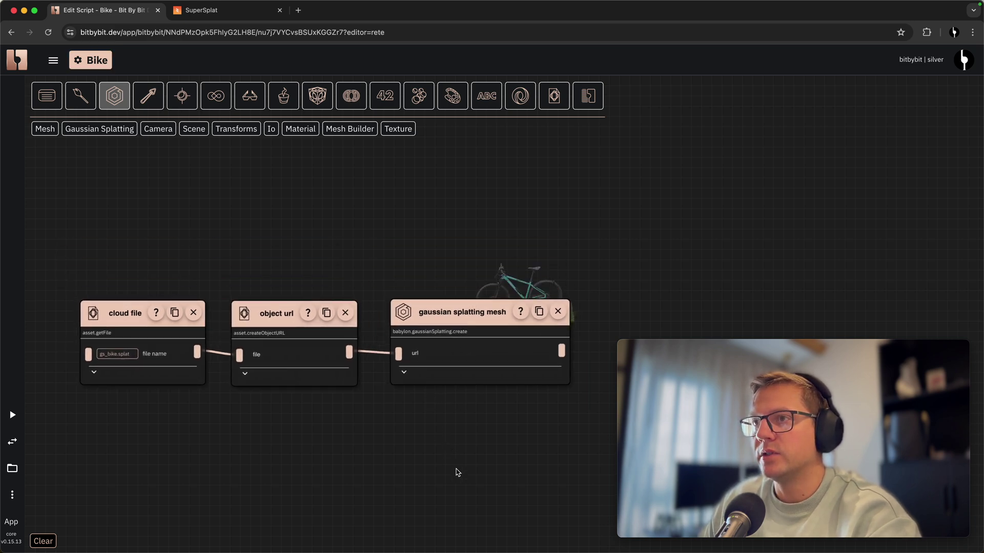
pyautogui.click(12, 442)
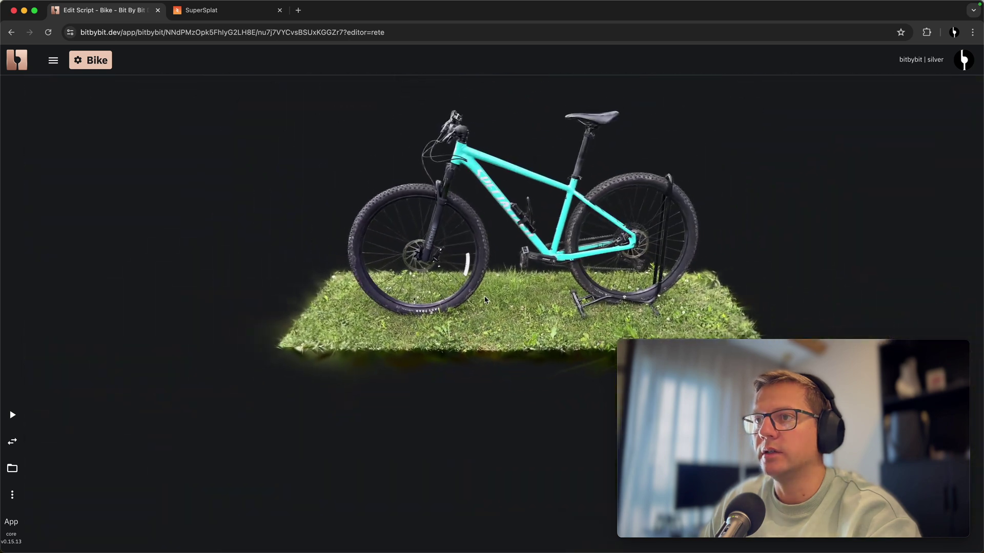
# - Orbit the rendered bike to view it from behind and from a low side angle
pyautogui.moveTo(459, 315); pyautogui.dragTo(430, 370)
pyautogui.moveTo(354, 364); pyautogui.dragTo(333, 318)
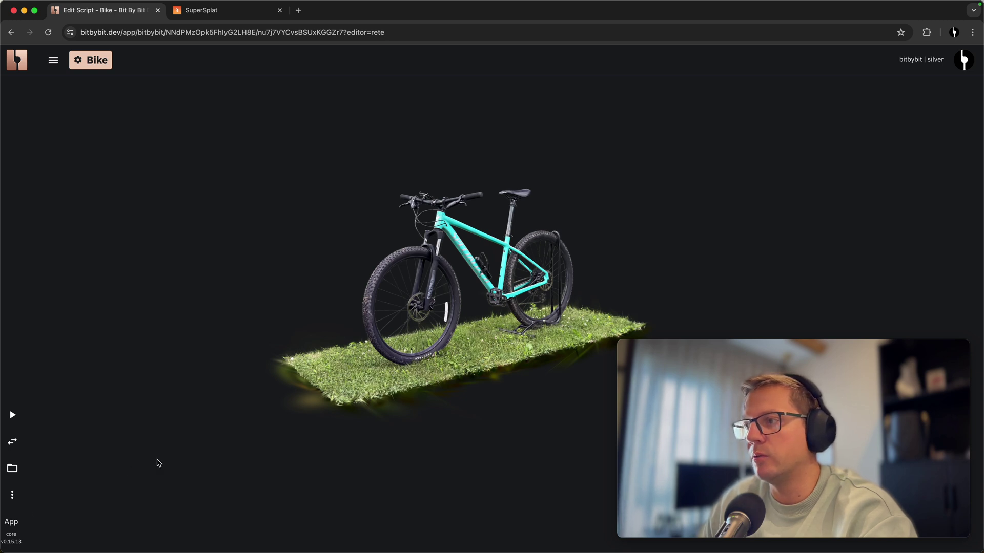
pyautogui.click(13, 469)
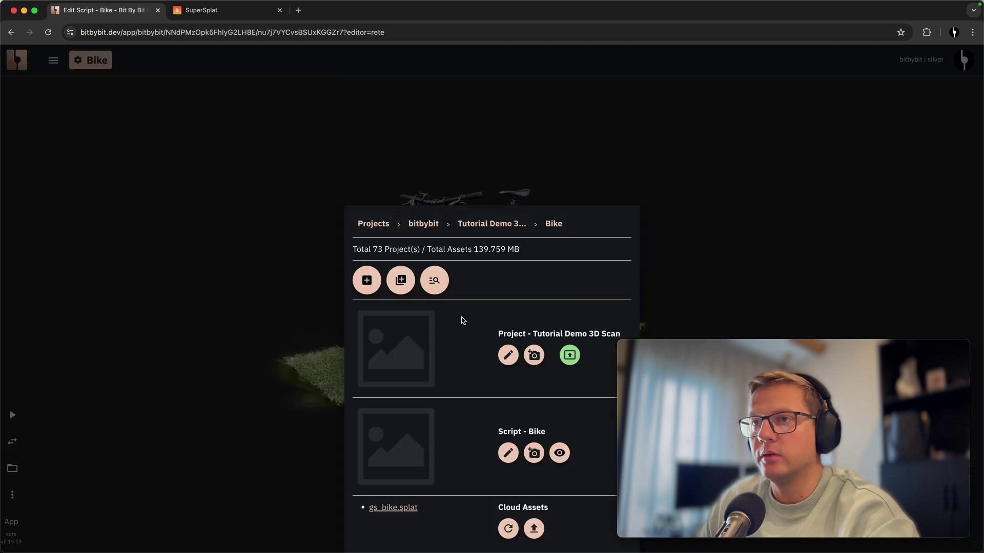
# - Add a Rete script titled 'Local File' to the project and open its editor
pyautogui.click(401, 281)
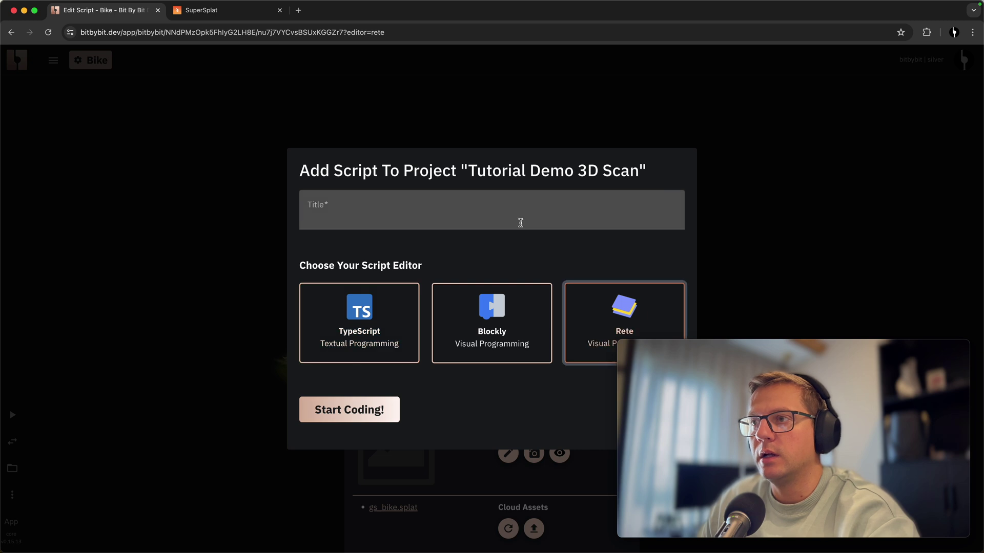
pyautogui.click(513, 213)
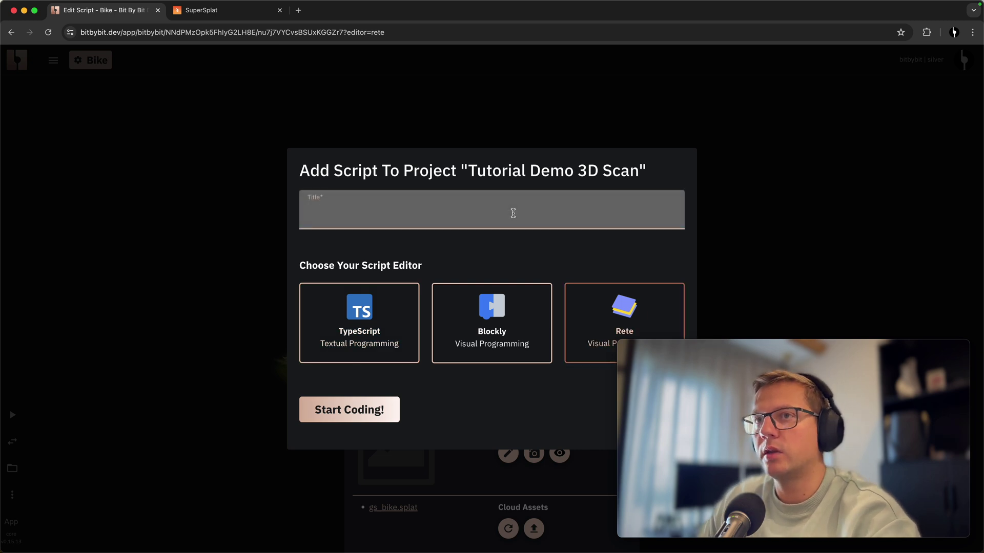
pyautogui.write('Local File')
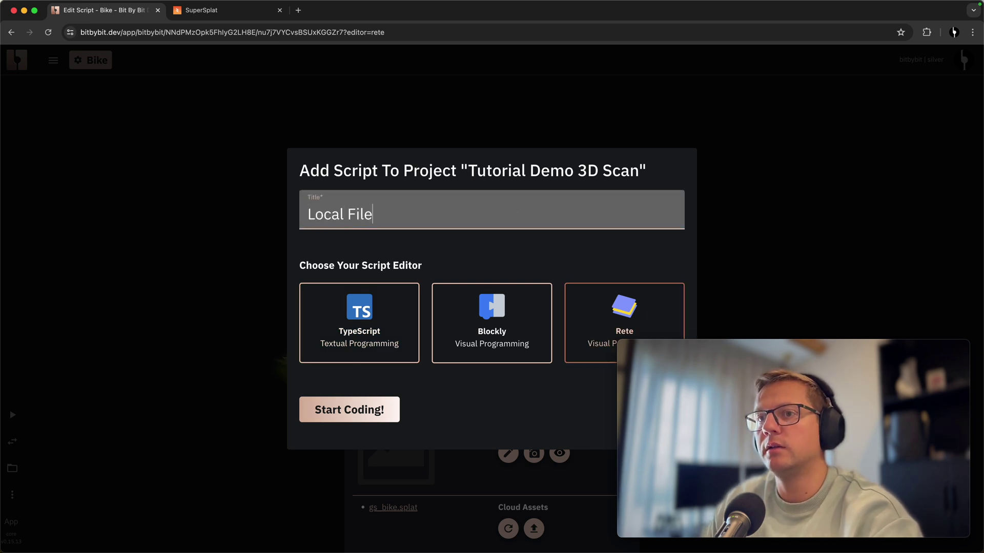
pyautogui.click(347, 410)
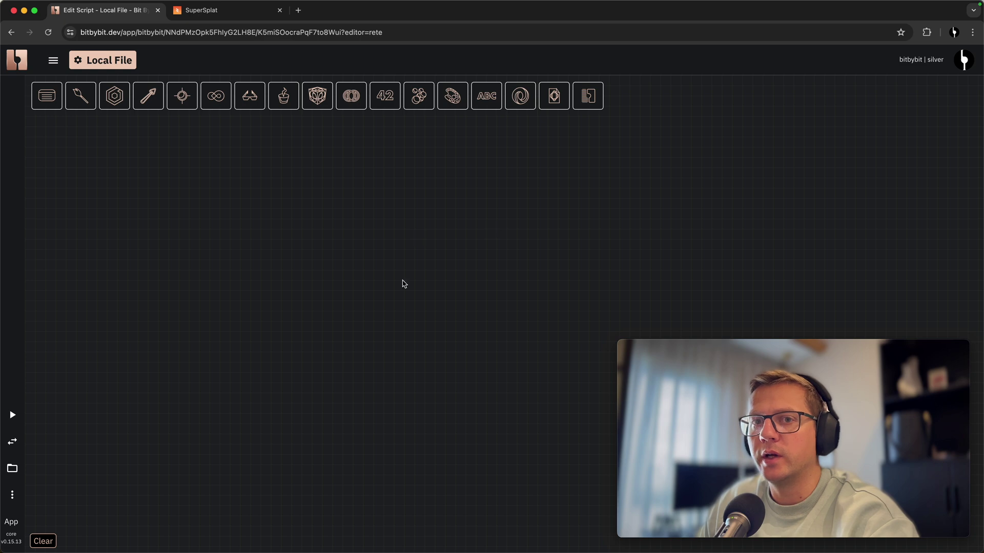
# - Upload gs_bike.splat as a browser-cached local asset titled 'bike'
pyautogui.click(14, 469)
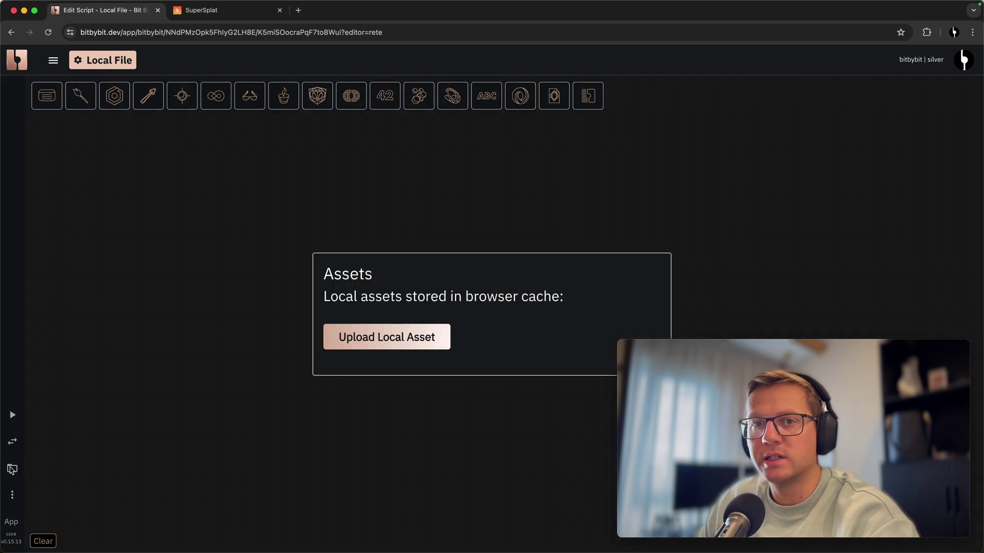
pyautogui.click(386, 337)
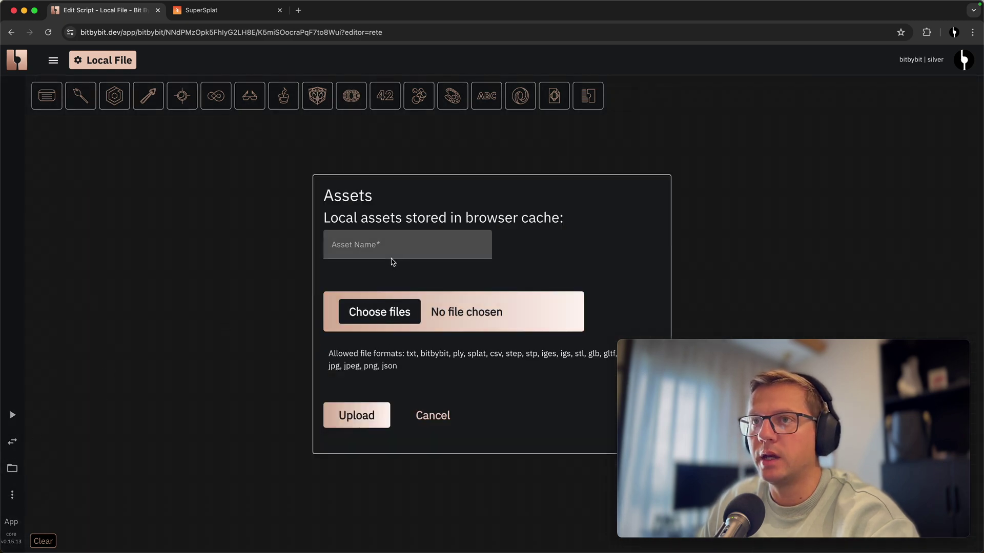
pyautogui.click(420, 244)
pyautogui.write('bike')
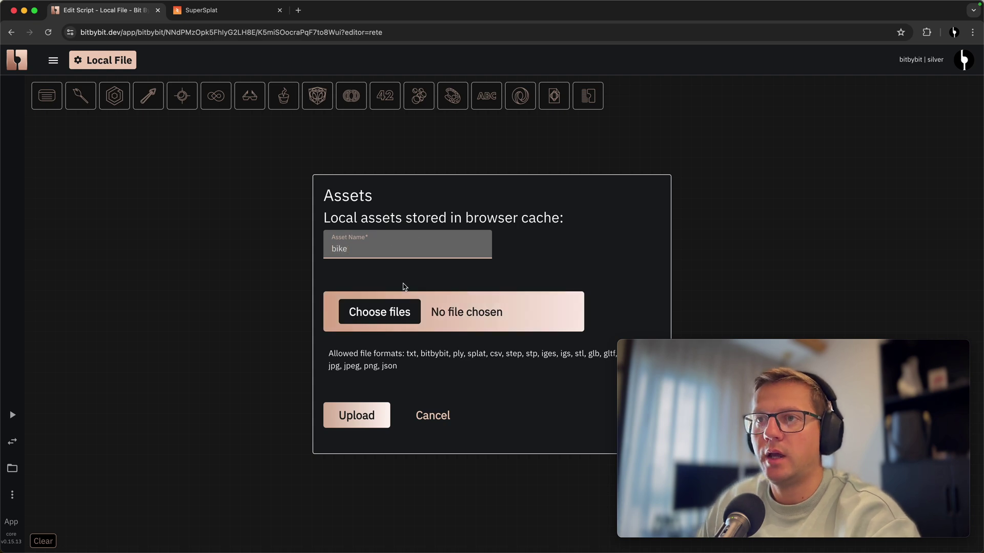
pyautogui.click(393, 308)
pyautogui.doubleClick(358, 96)
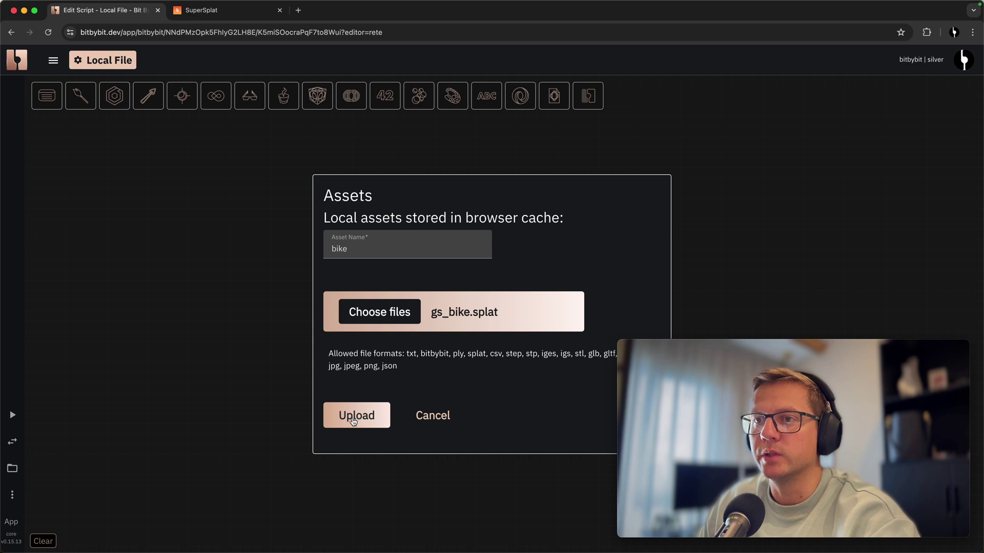
pyautogui.click(356, 420)
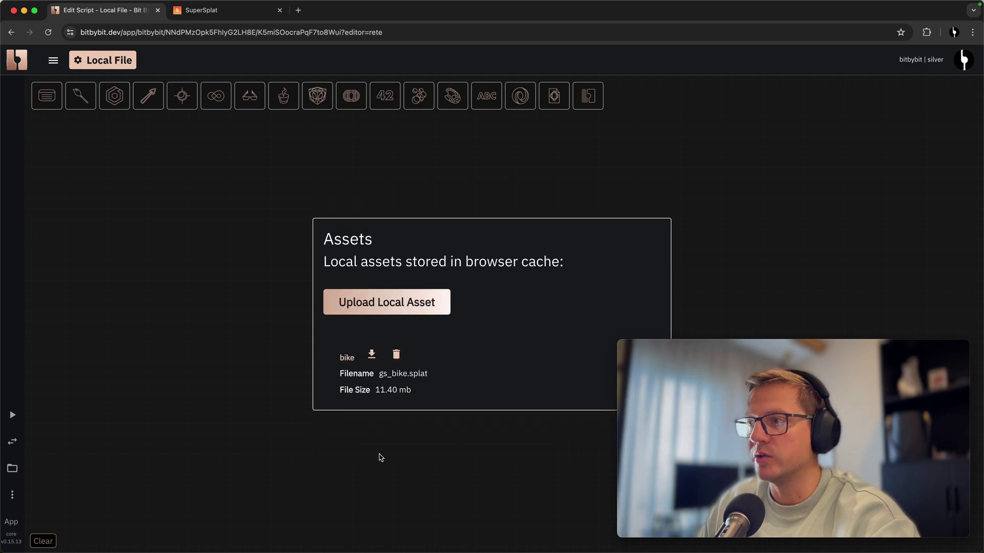
pyautogui.click(198, 373)
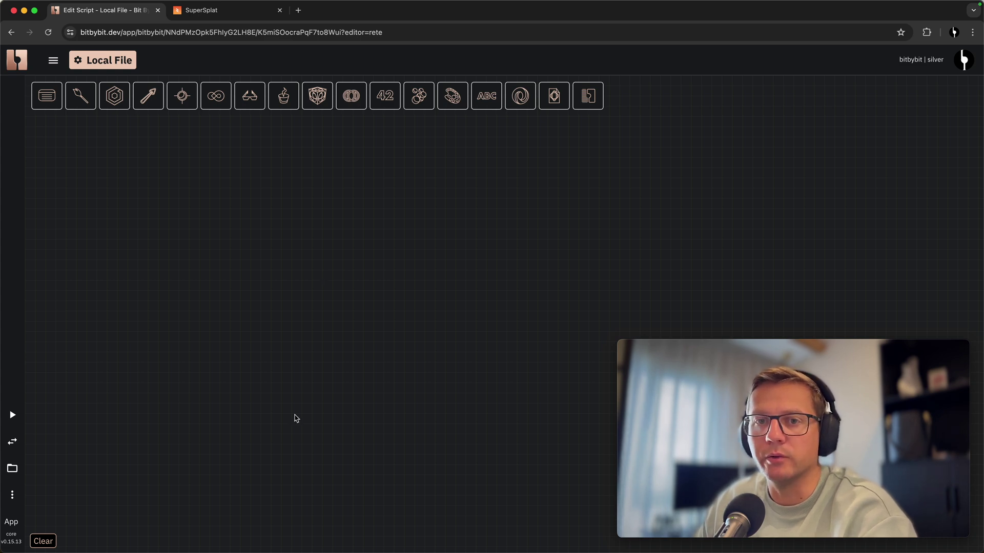
# - Add a local file node set to 'bike' and wire it into a new object url node
pyautogui.click(553, 105)
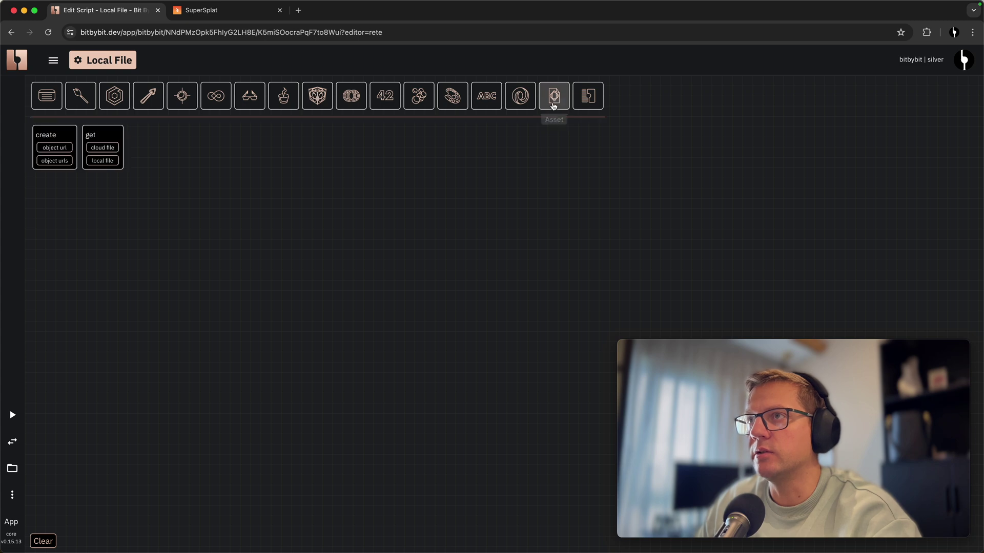
pyautogui.click(109, 161)
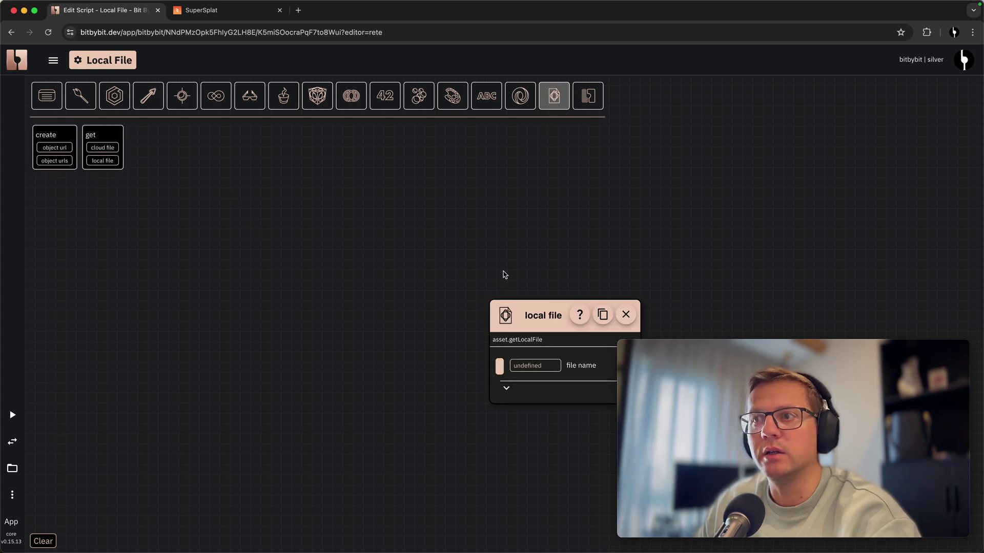
pyautogui.moveTo(544, 310); pyautogui.dragTo(345, 234)
pyautogui.click(333, 290)
pyautogui.doubleClick(334, 290)
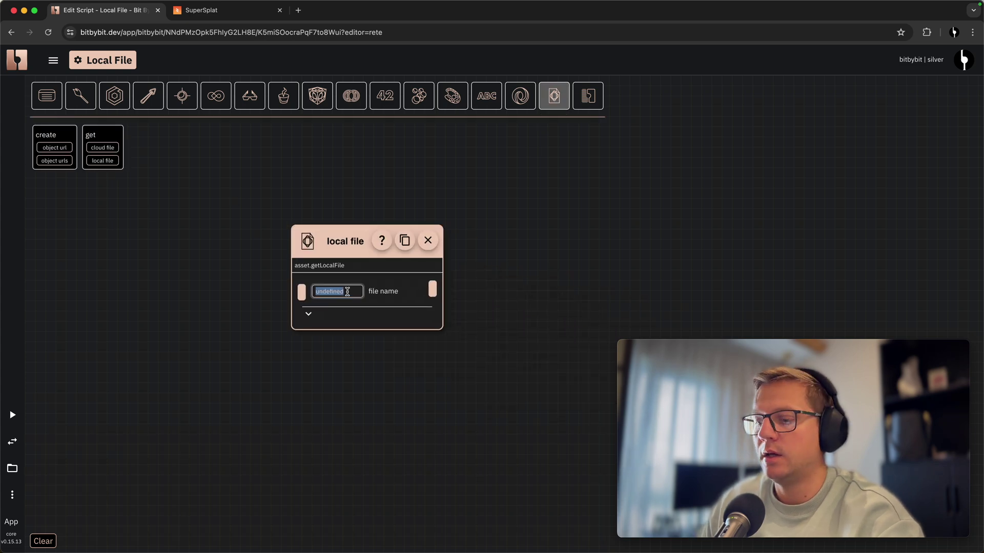
pyautogui.write('bike')
pyautogui.click(529, 197)
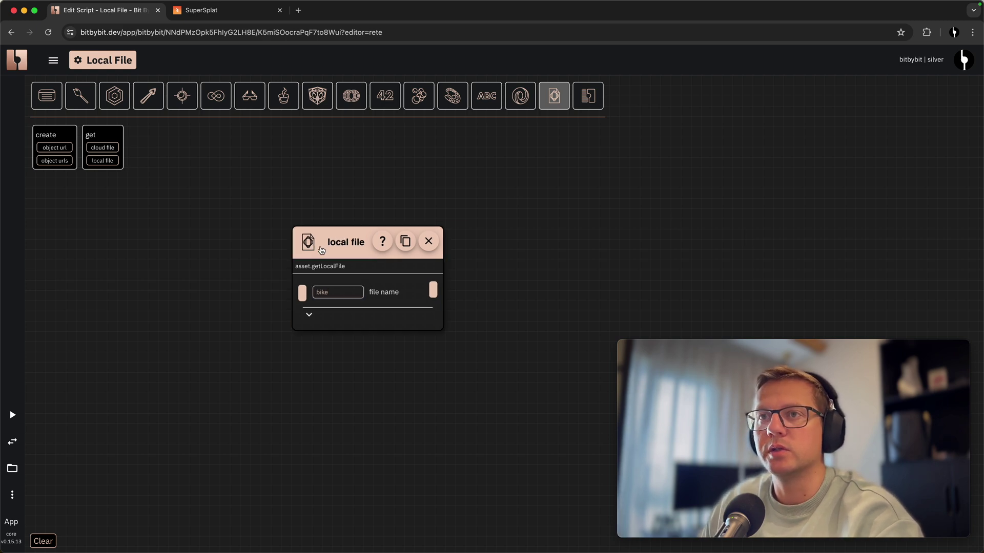
pyautogui.moveTo(321, 250); pyautogui.dragTo(172, 274)
pyautogui.click(55, 148)
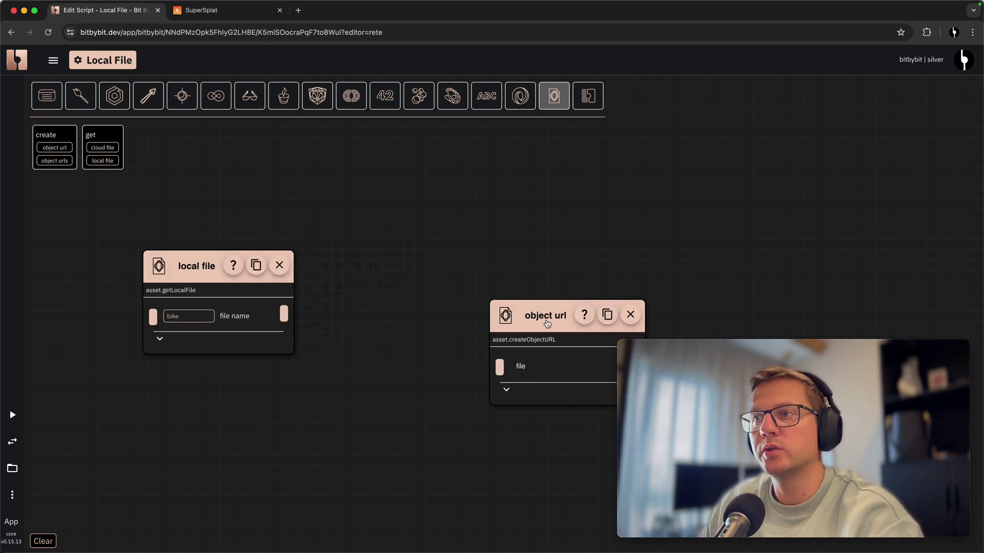
pyautogui.moveTo(547, 324); pyautogui.dragTo(362, 287)
pyautogui.moveTo(284, 318); pyautogui.dragTo(327, 322)
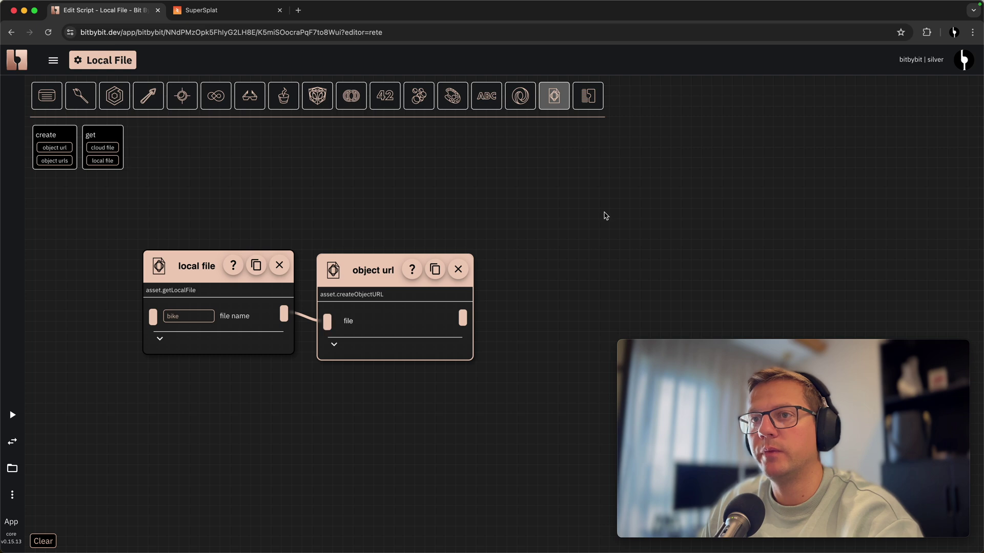
# - Feed the object url into a new gaussian splatting mesh node and view the 3D scene
pyautogui.click(114, 95)
pyautogui.click(101, 130)
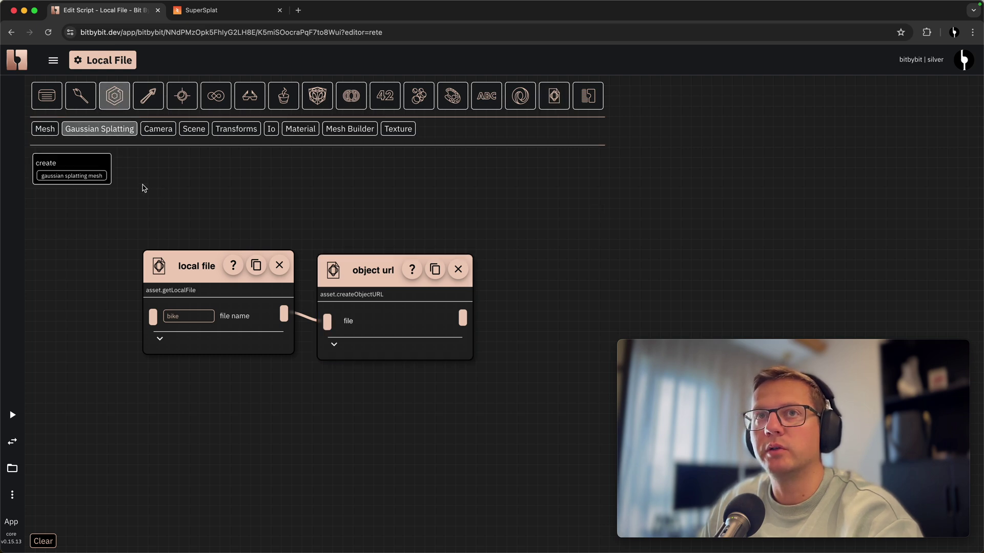
pyautogui.click(82, 176)
pyautogui.moveTo(566, 330); pyautogui.dragTo(575, 283)
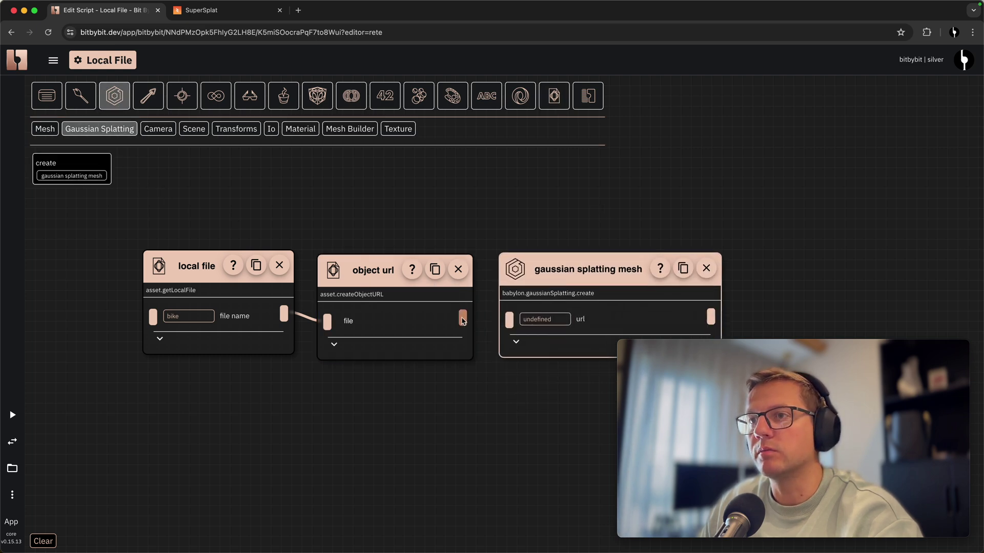
pyautogui.moveTo(462, 321); pyautogui.dragTo(509, 319)
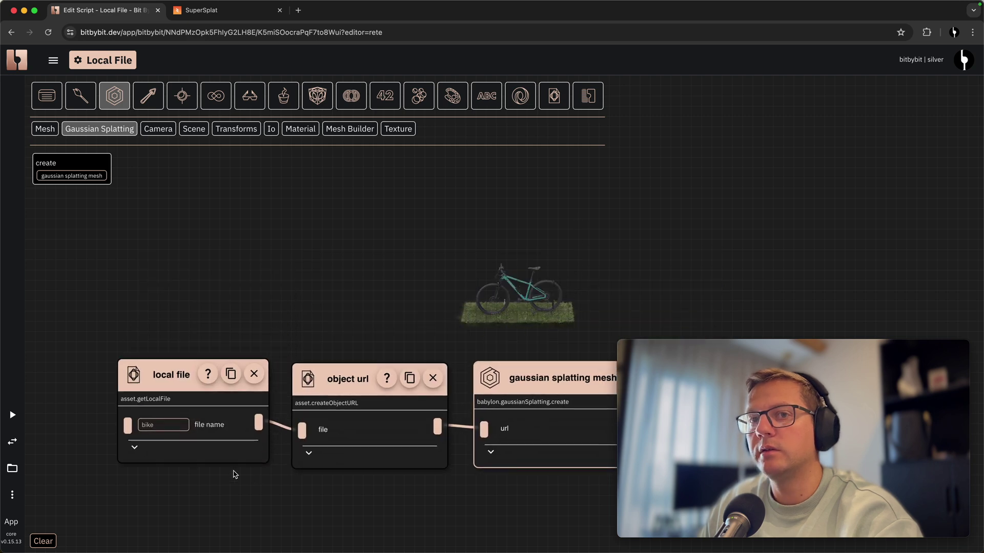
pyautogui.click(12, 441)
pyautogui.scroll(3, 446, 358)
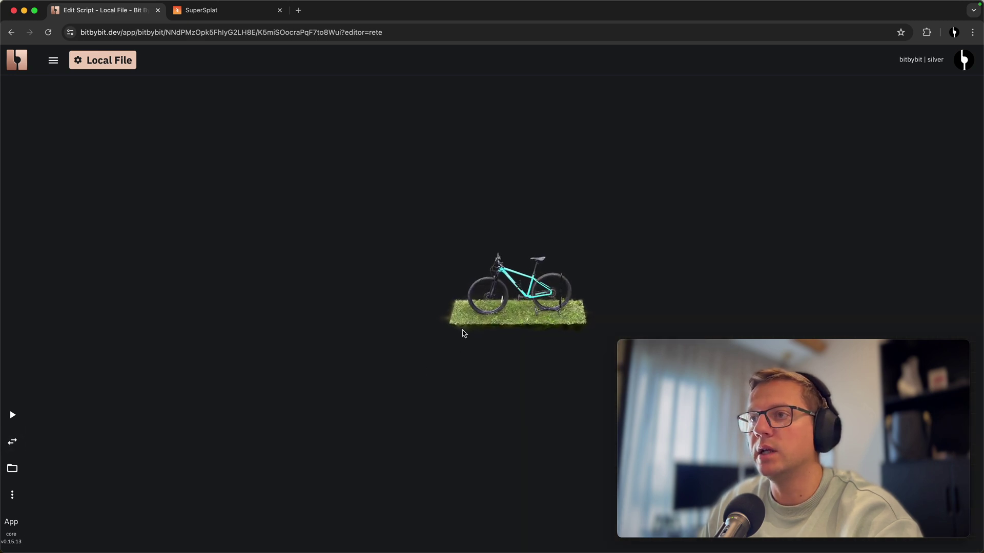
pyautogui.moveTo(464, 336); pyautogui.dragTo(510, 244)
pyautogui.scroll(5, 485, 343)
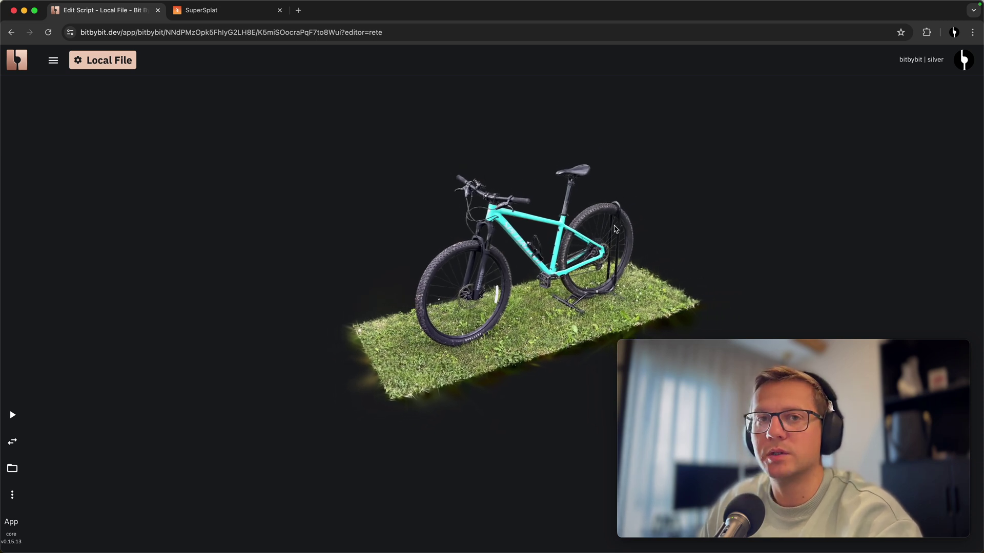
pyautogui.moveTo(510, 244); pyautogui.dragTo(517, 277)
pyautogui.scroll(-3, 517, 276)
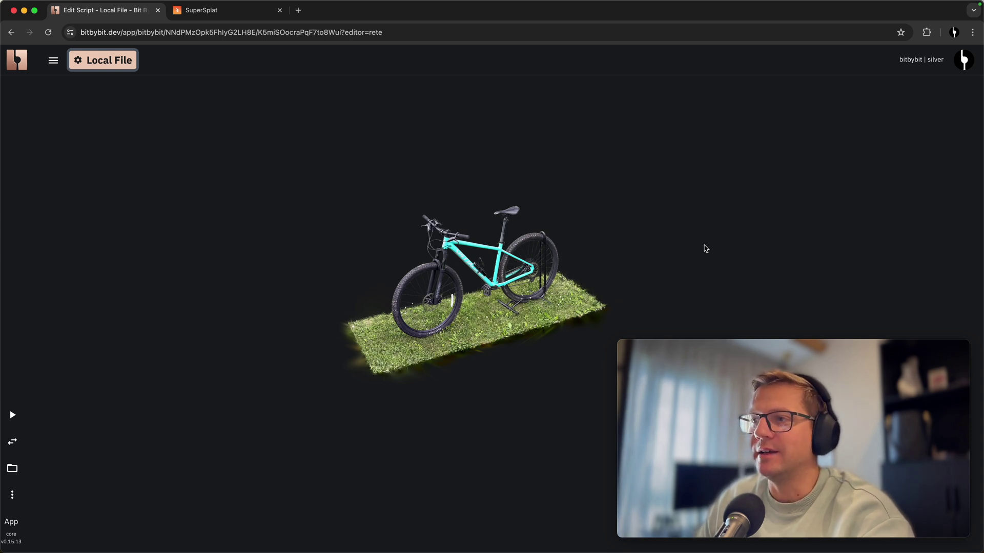
# - Leave the current script and go to the public Projects list
pyautogui.click(53, 60)
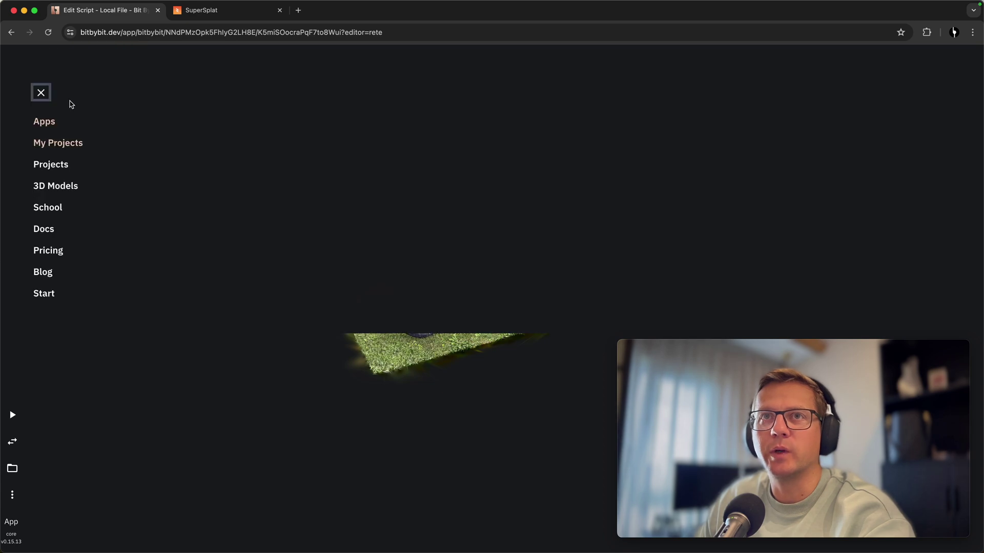
pyautogui.click(60, 171)
pyautogui.click(528, 205)
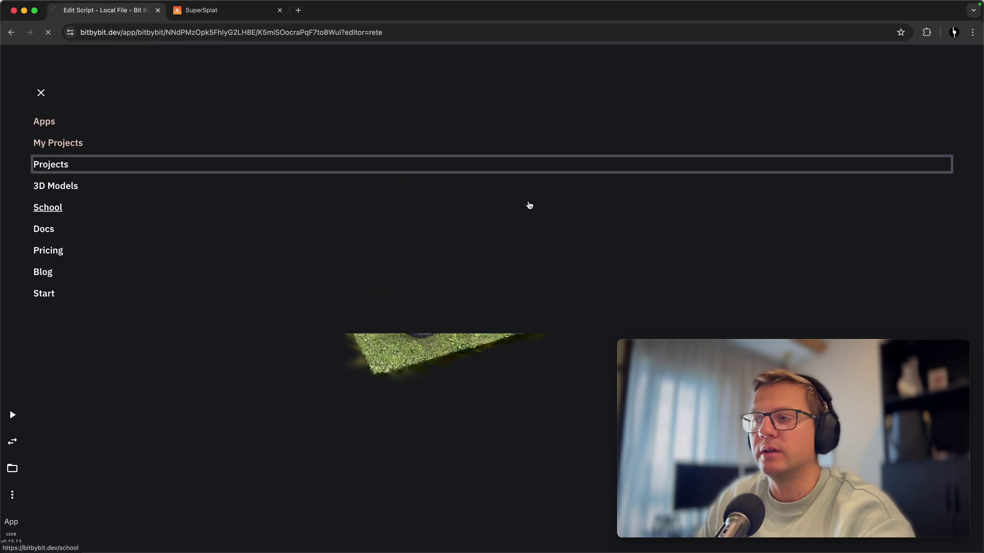
# - Open the Parametric Table With Gaussian Splatting Palm Tree project's Parametric table script in the editor
pyautogui.scroll(-5, 432, 251)
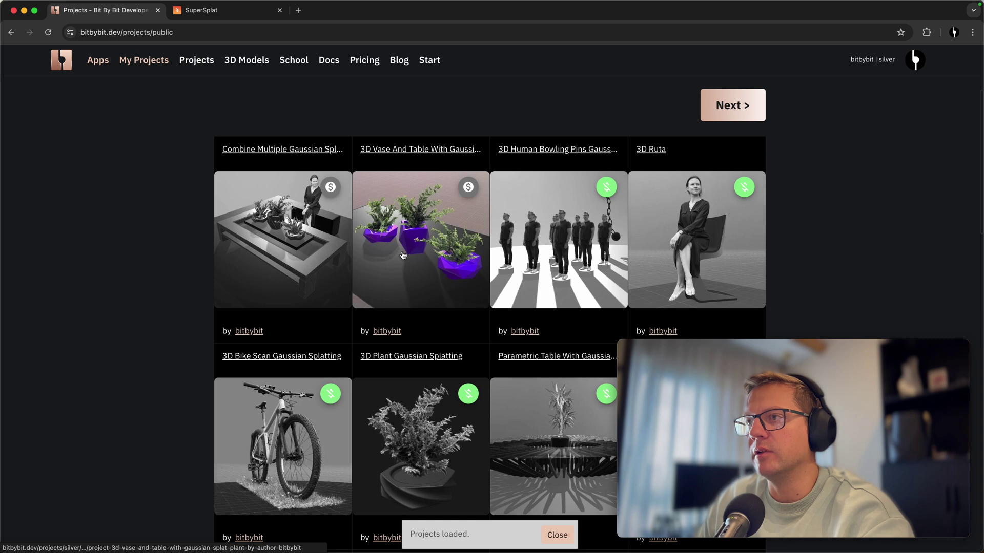
pyautogui.scroll(-3, 398, 258)
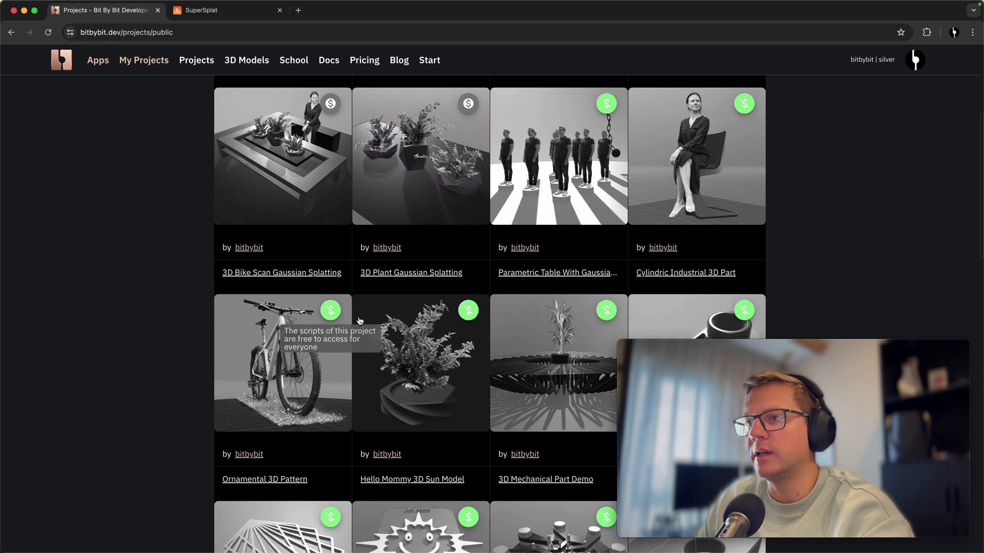
pyautogui.click(547, 339)
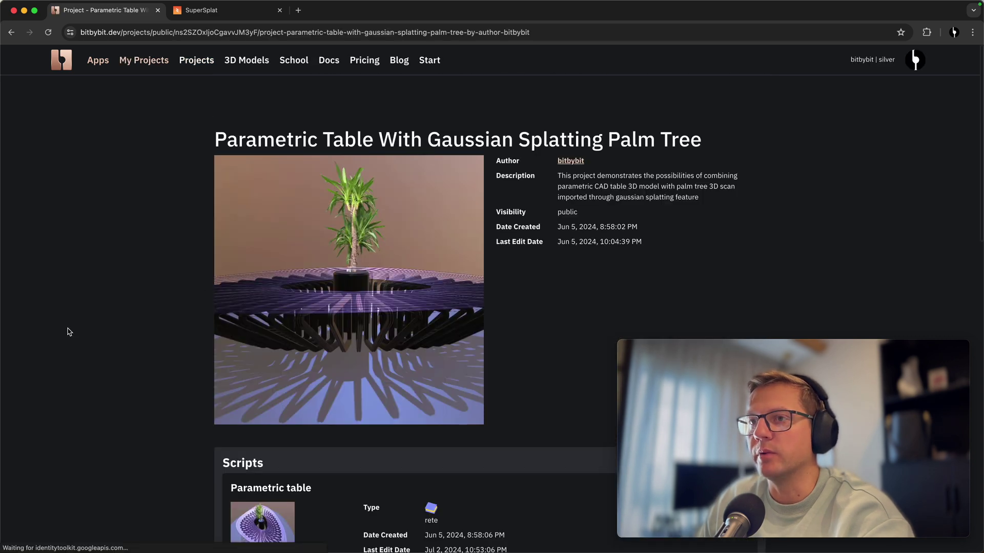
pyautogui.scroll(-1, 308, 359)
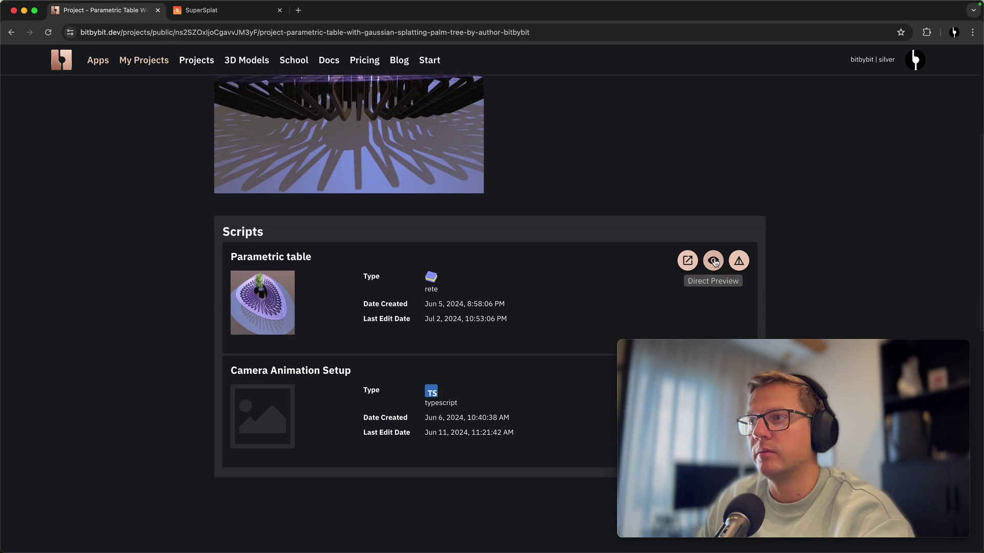
pyautogui.click(687, 261)
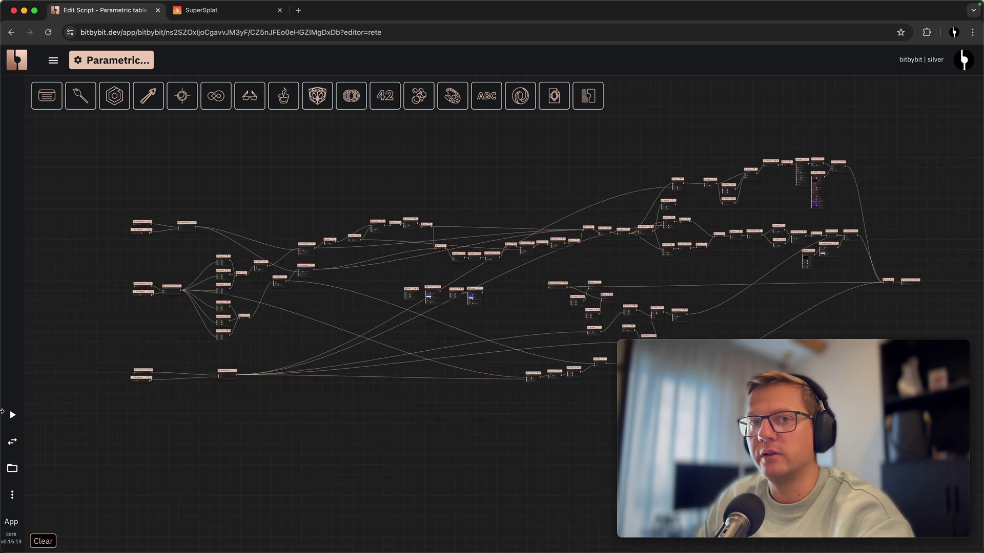
# - Run the Parametric table script and hide the node editor to view the palm tree on the slatted table
pyautogui.click(13, 415)
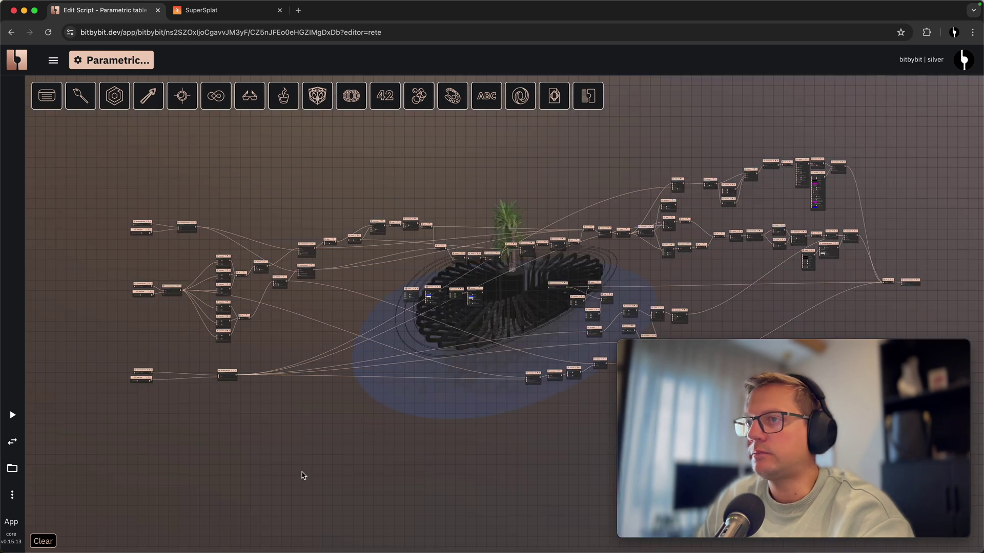
pyautogui.click(12, 442)
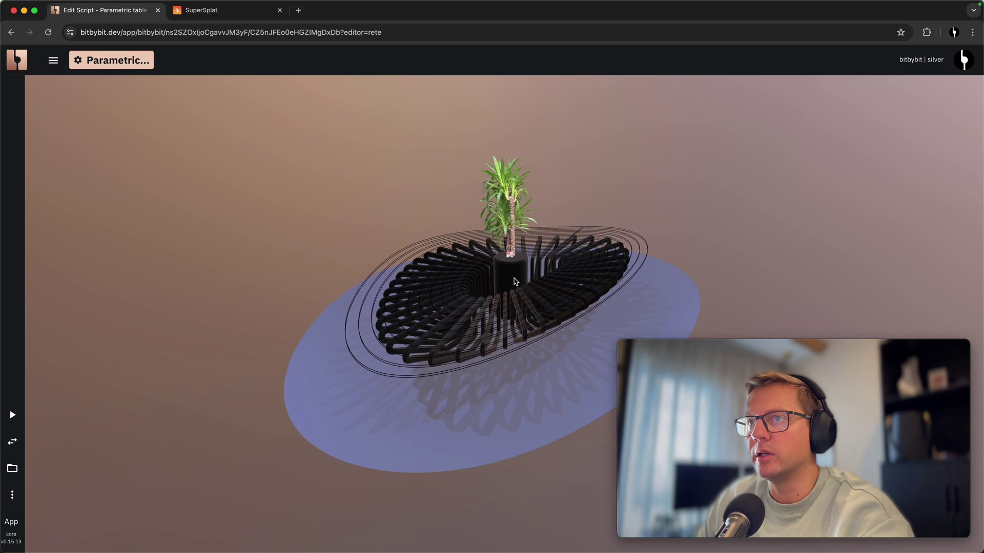